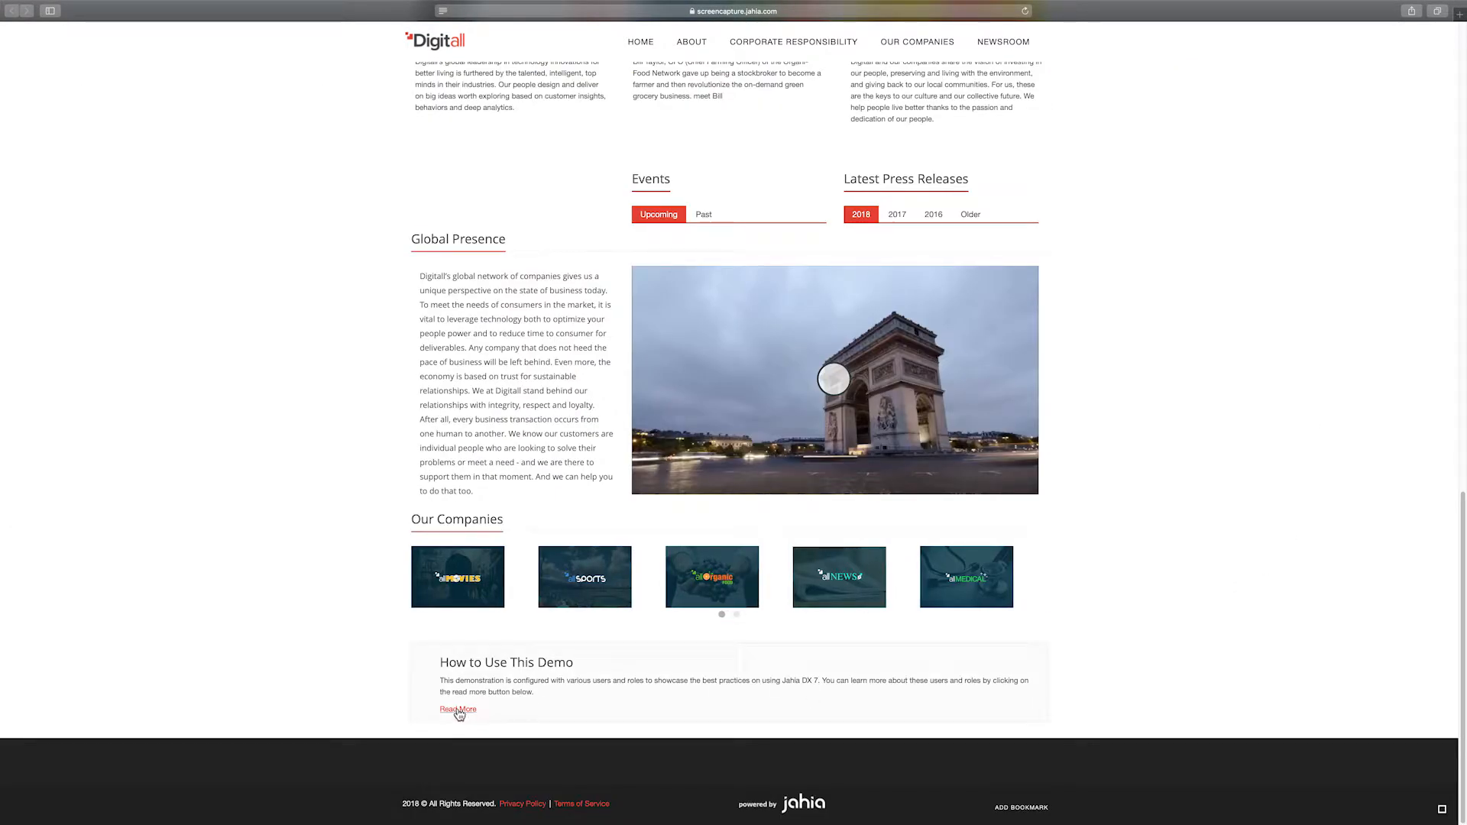
# - Open the Demo Roles and Users explanation via Read More under 'How to Use This Demo'
pyautogui.click(459, 710)
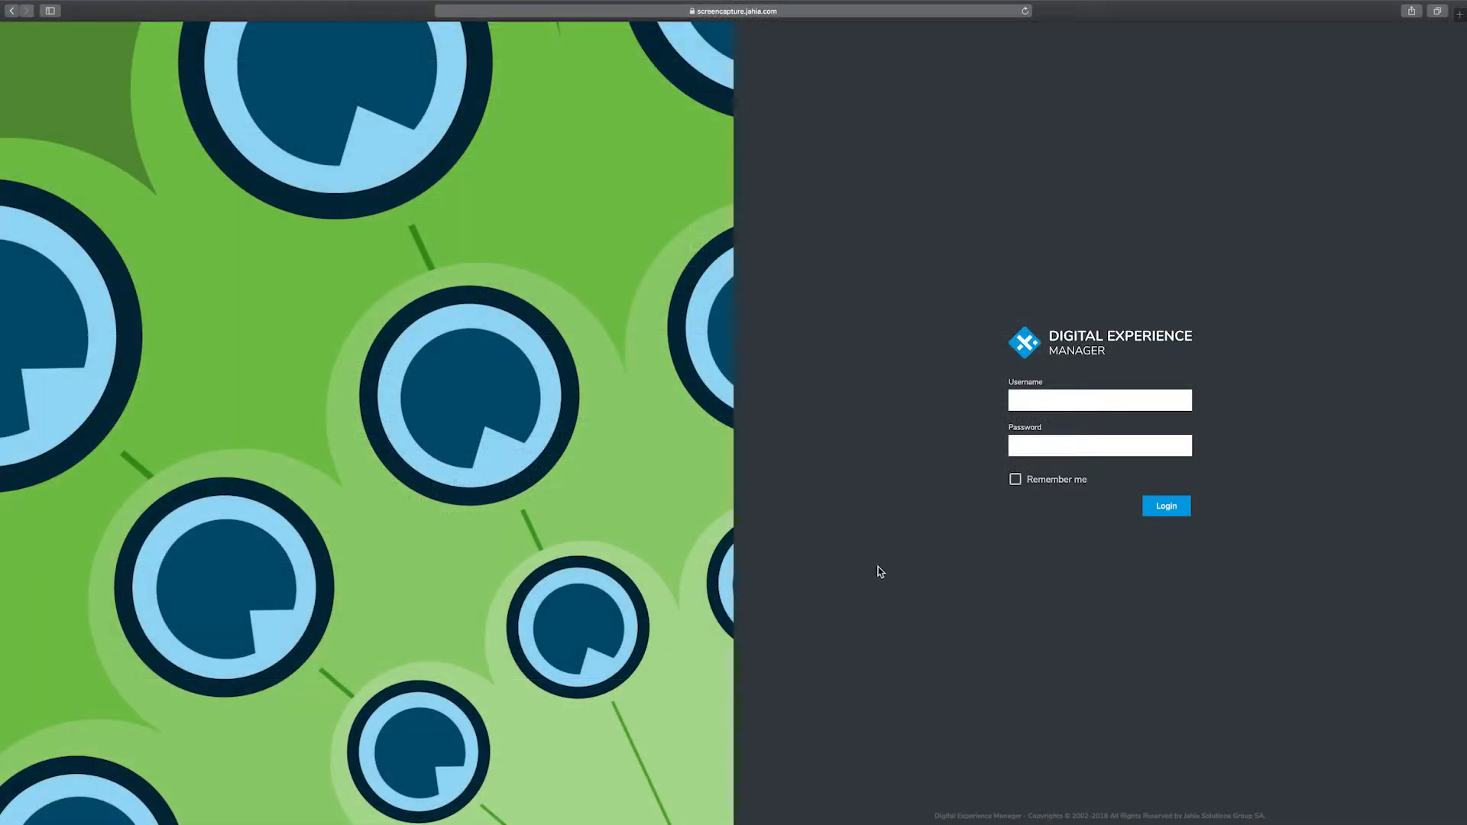
# - Sign in with the saved root administrator login and bring up the main navigation menu
pyautogui.click(1039, 394)
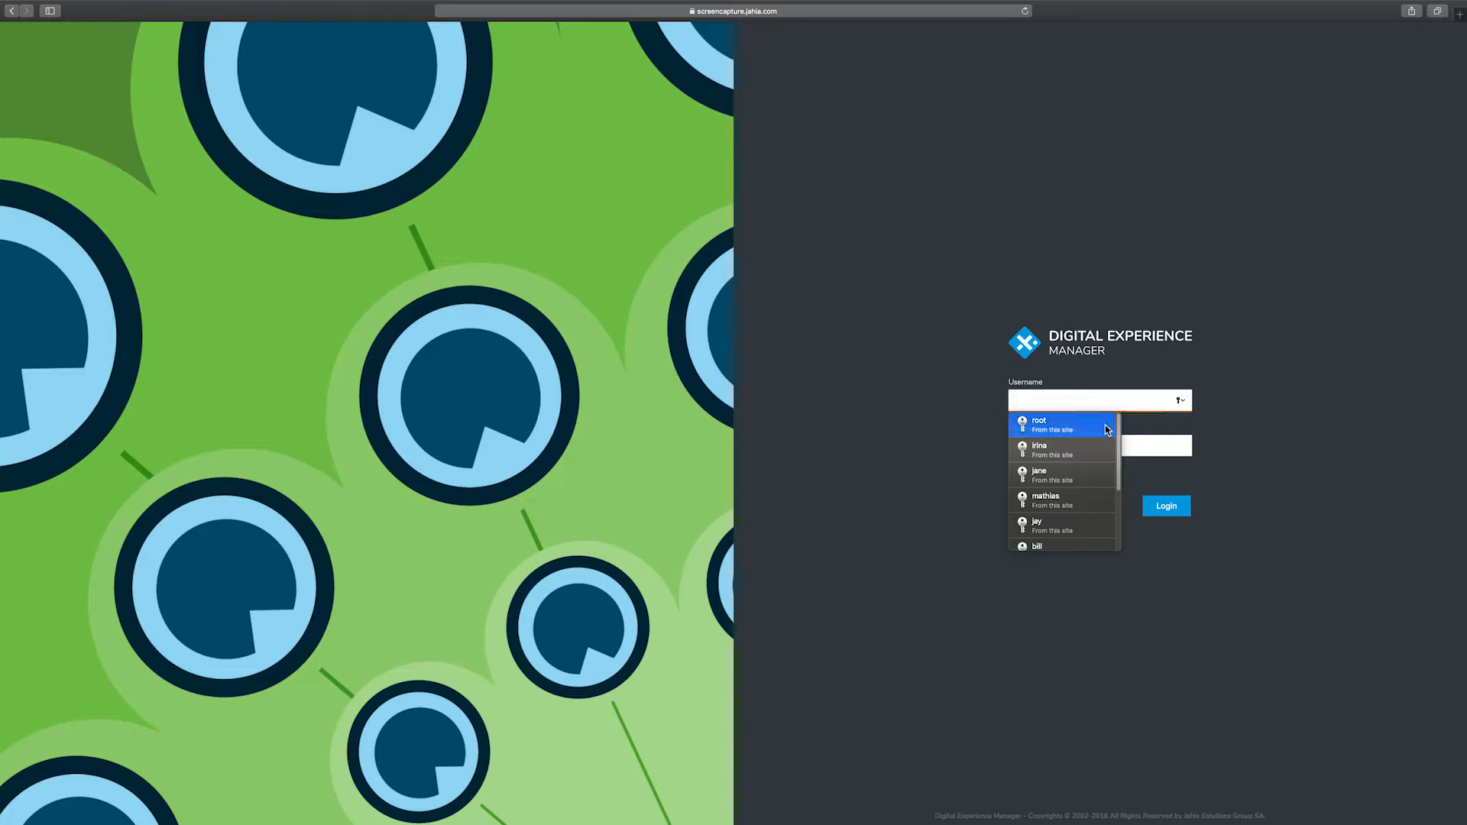
pyautogui.click(1043, 425)
pyautogui.click(1167, 507)
pyautogui.click(33, 64)
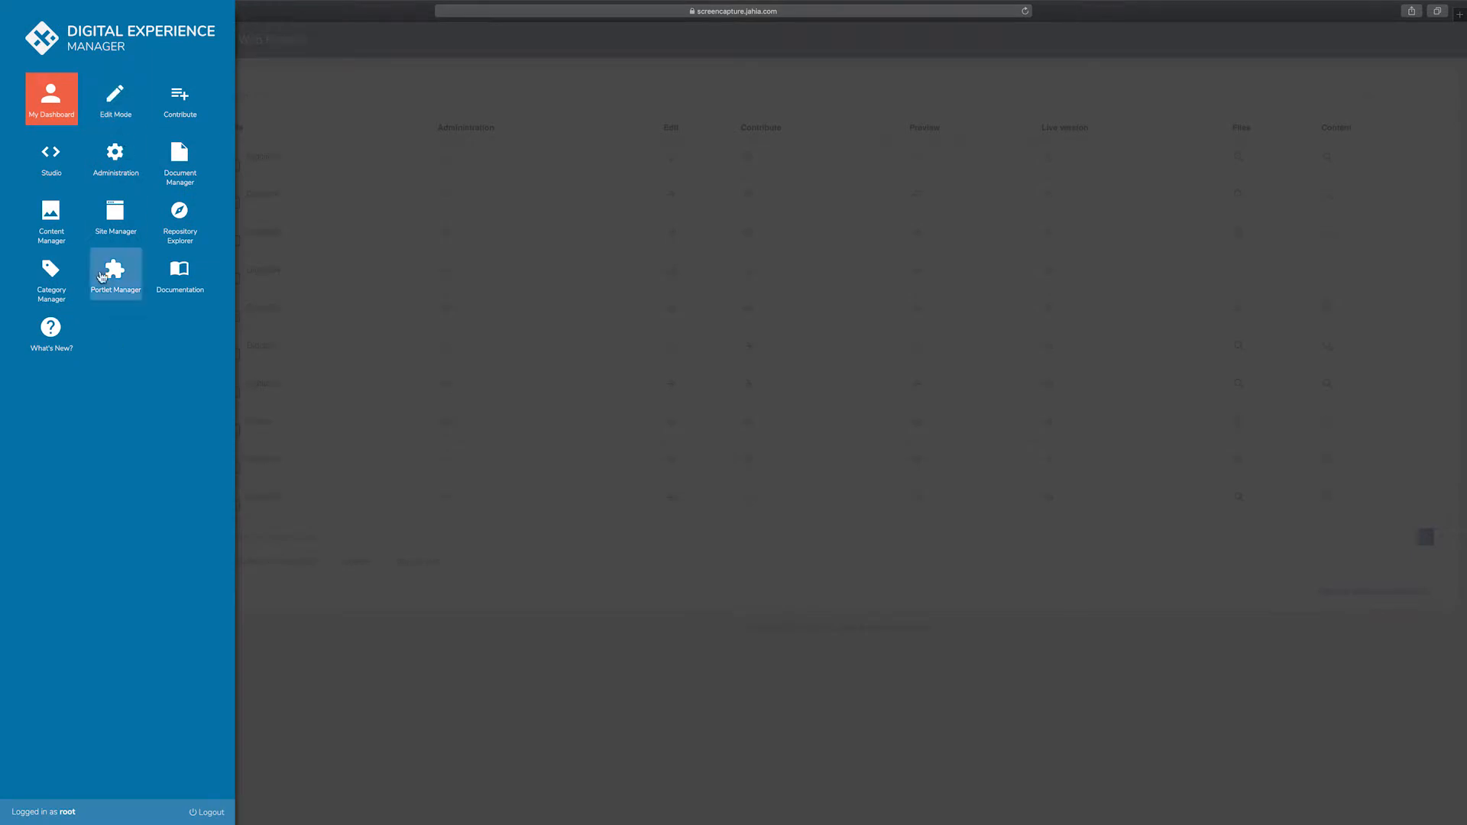
# - Go to Administration > Users and Roles > Roles and permissions, down to the Server role section
pyautogui.click(111, 175)
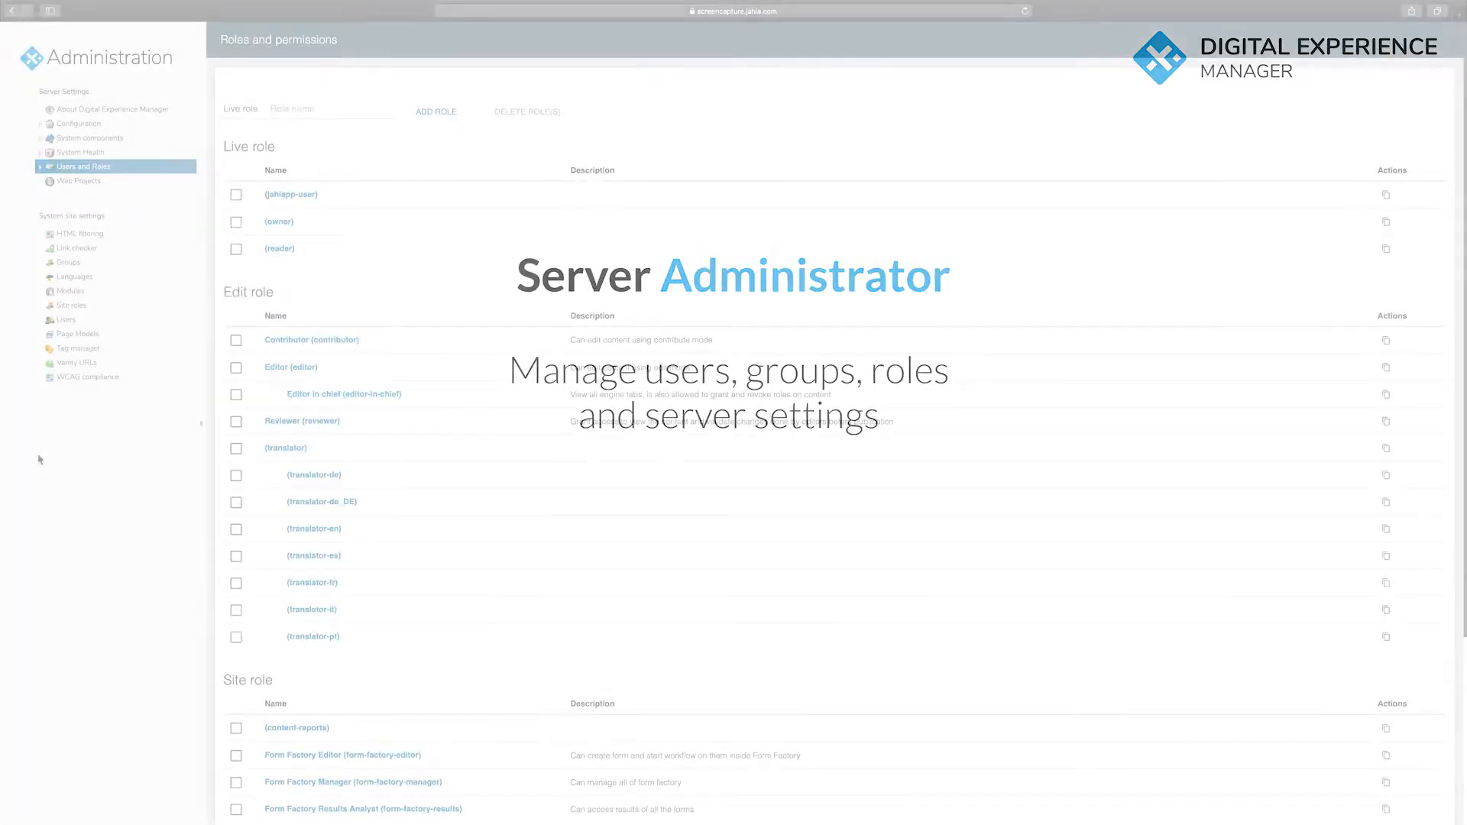
pyautogui.click(41, 167)
pyautogui.click(82, 268)
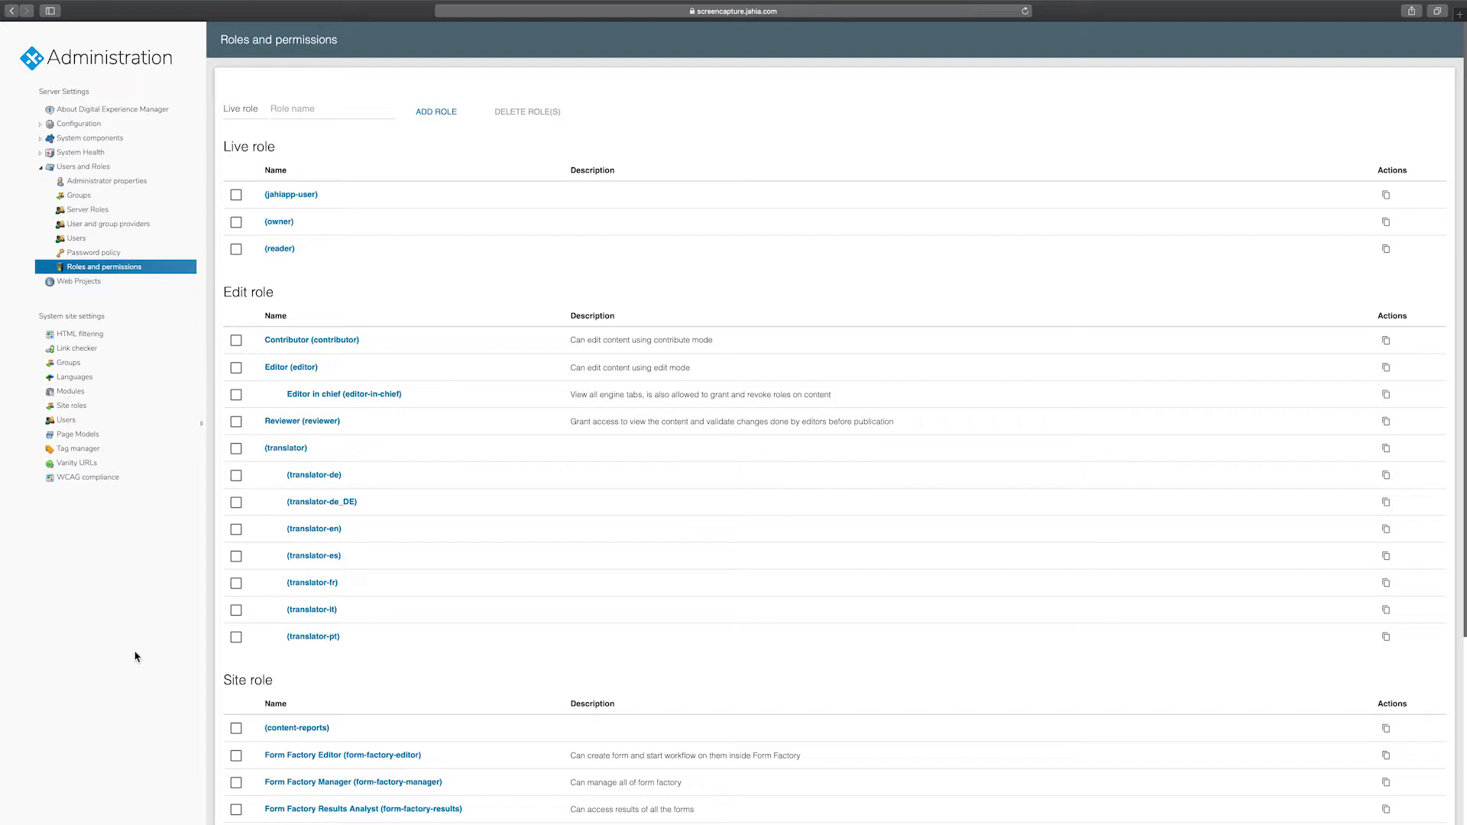
pyautogui.scroll(-4, 729, 362)
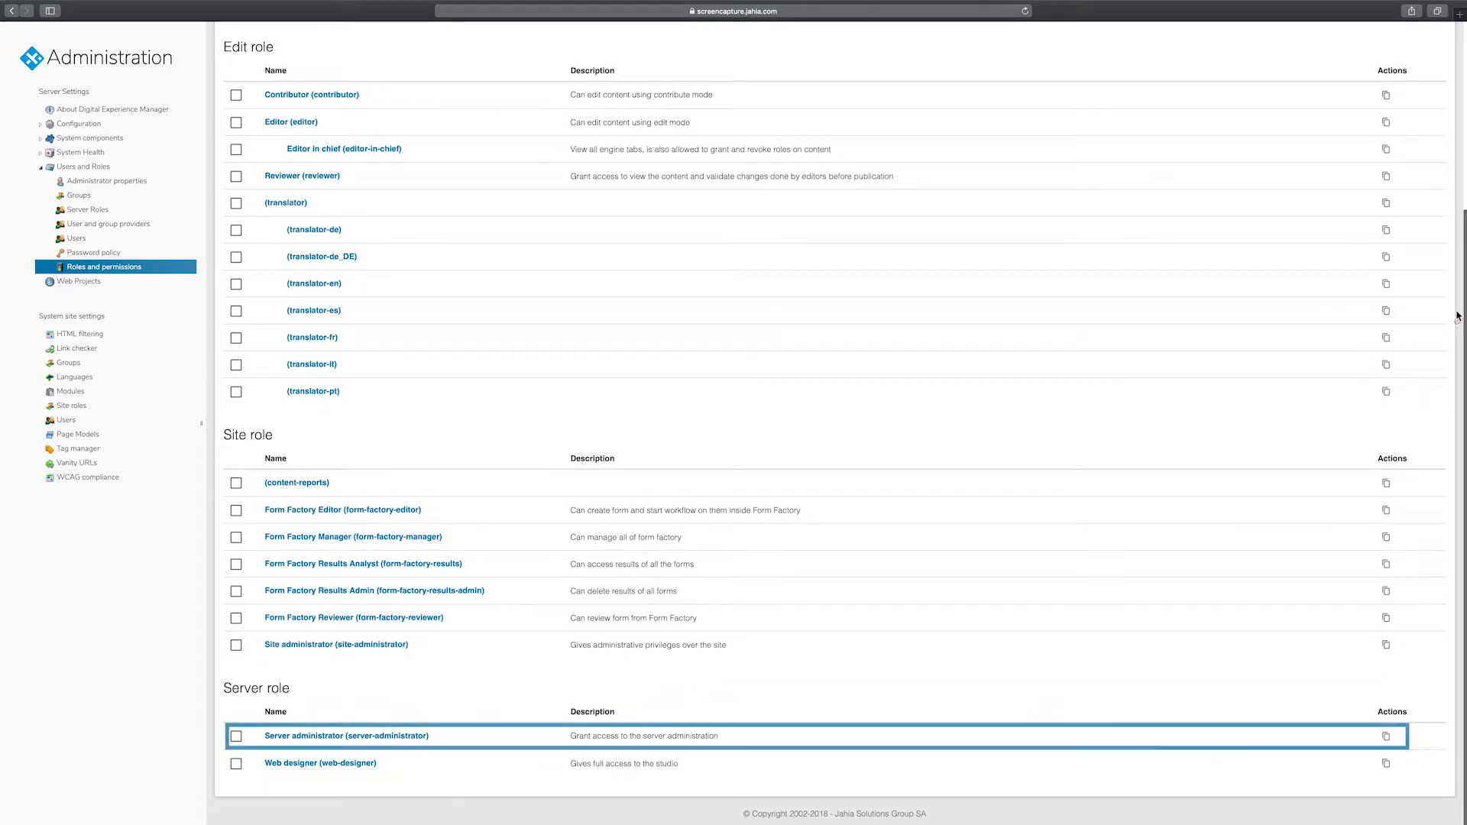
pyautogui.click(326, 739)
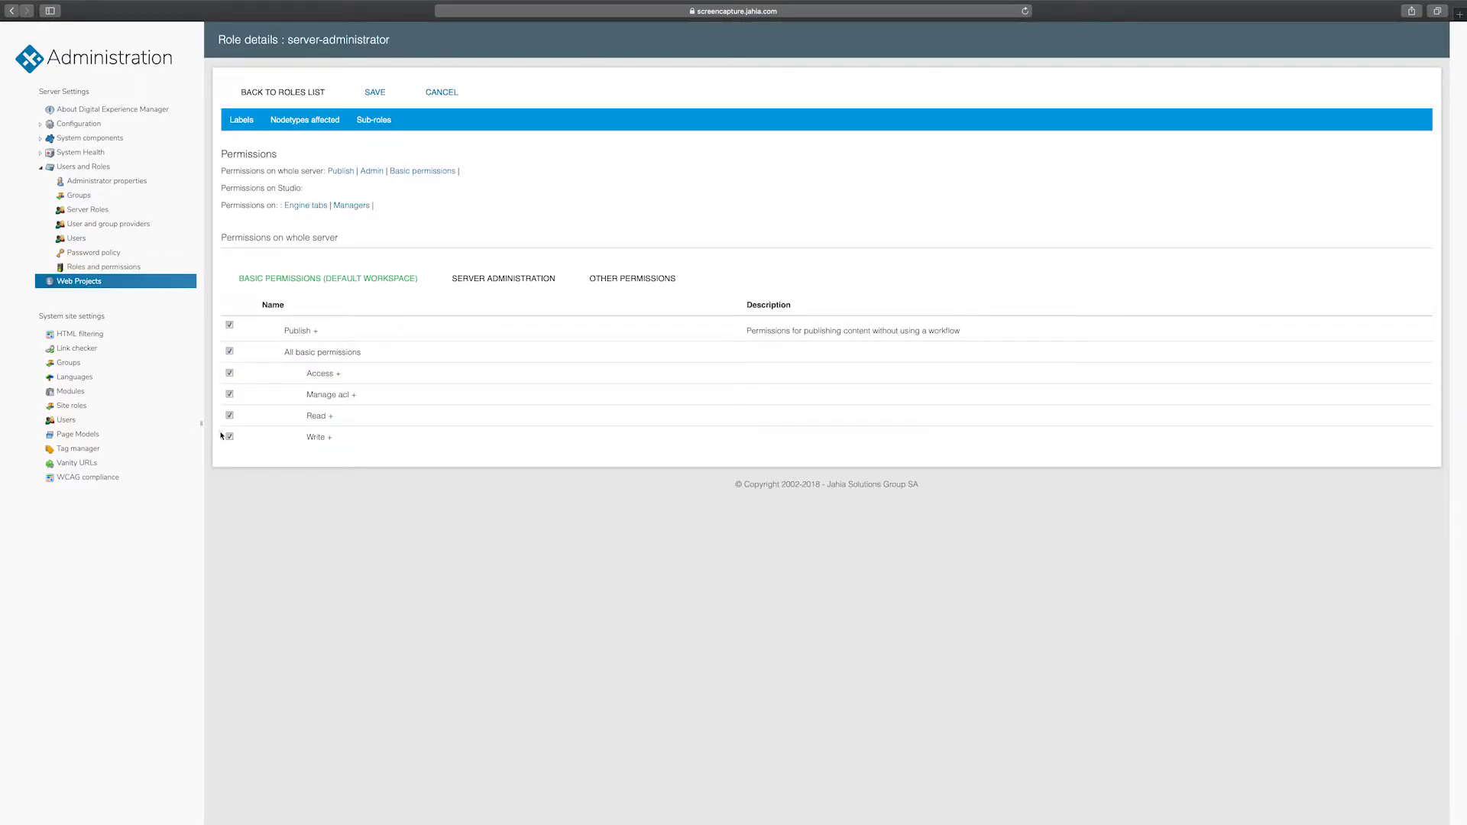
pyautogui.click(478, 279)
pyautogui.scroll(-2, 479, 283)
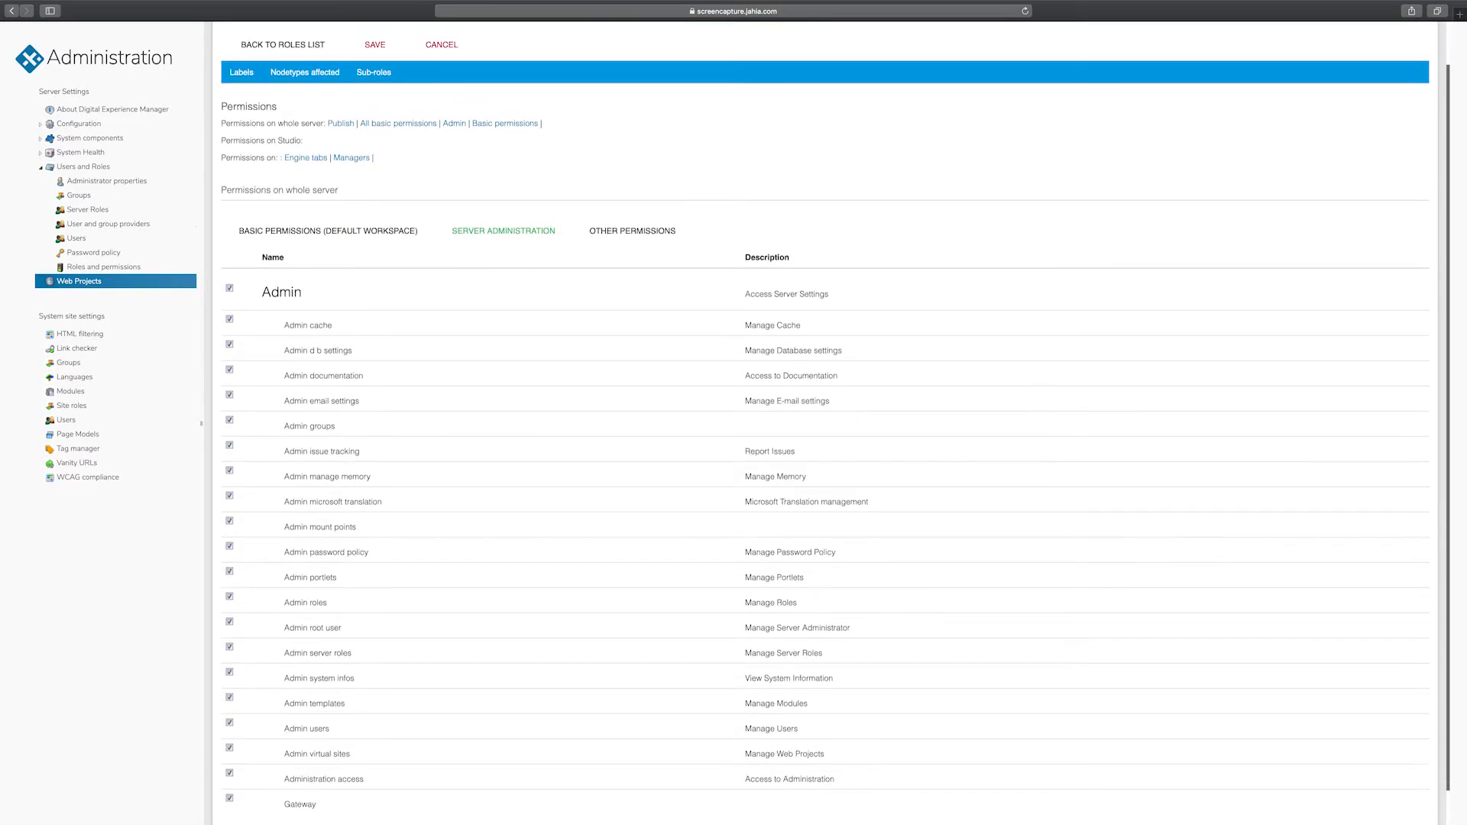
pyautogui.scroll(-1, 478, 283)
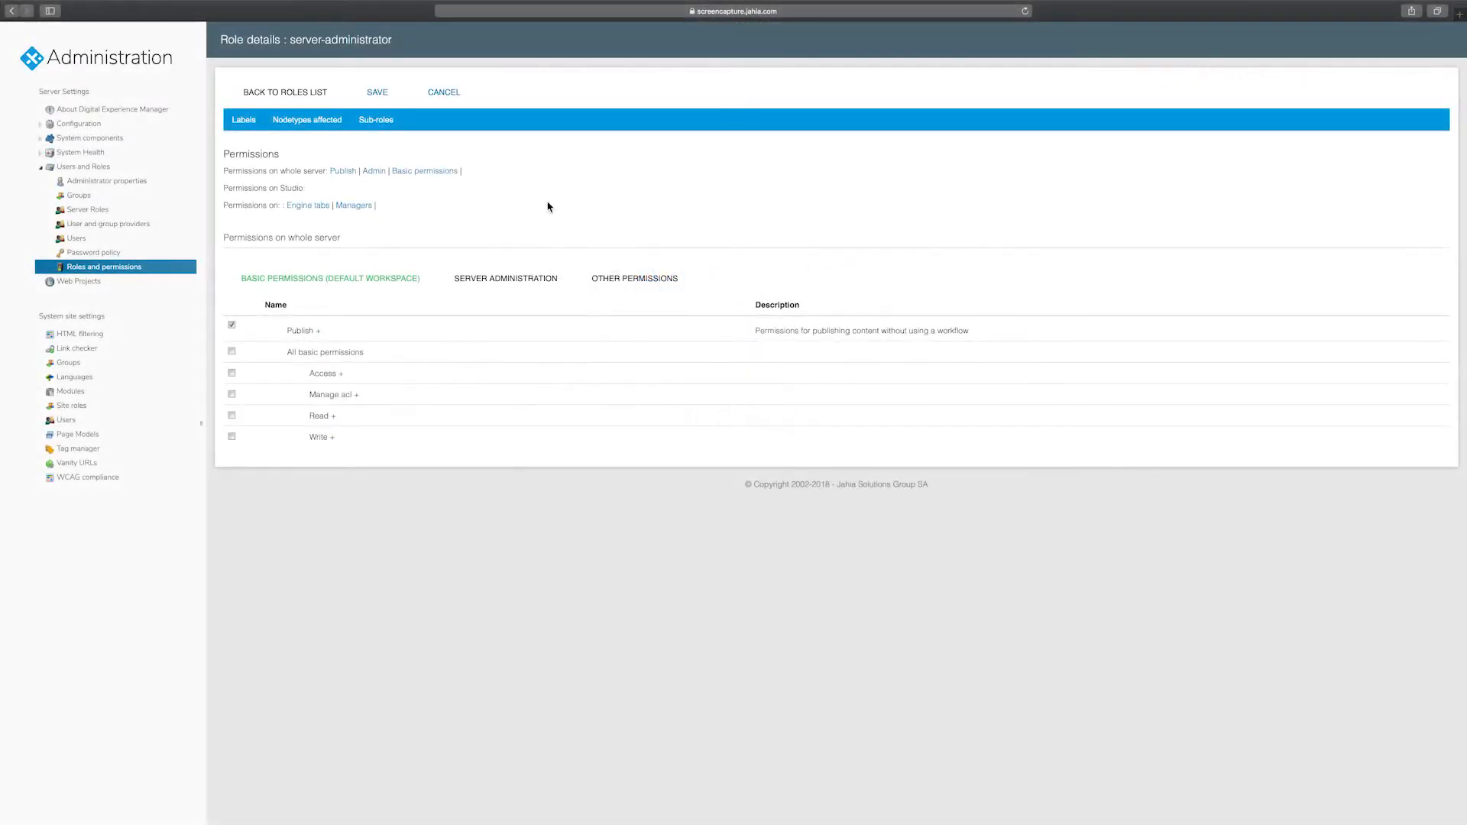
pyautogui.click(283, 90)
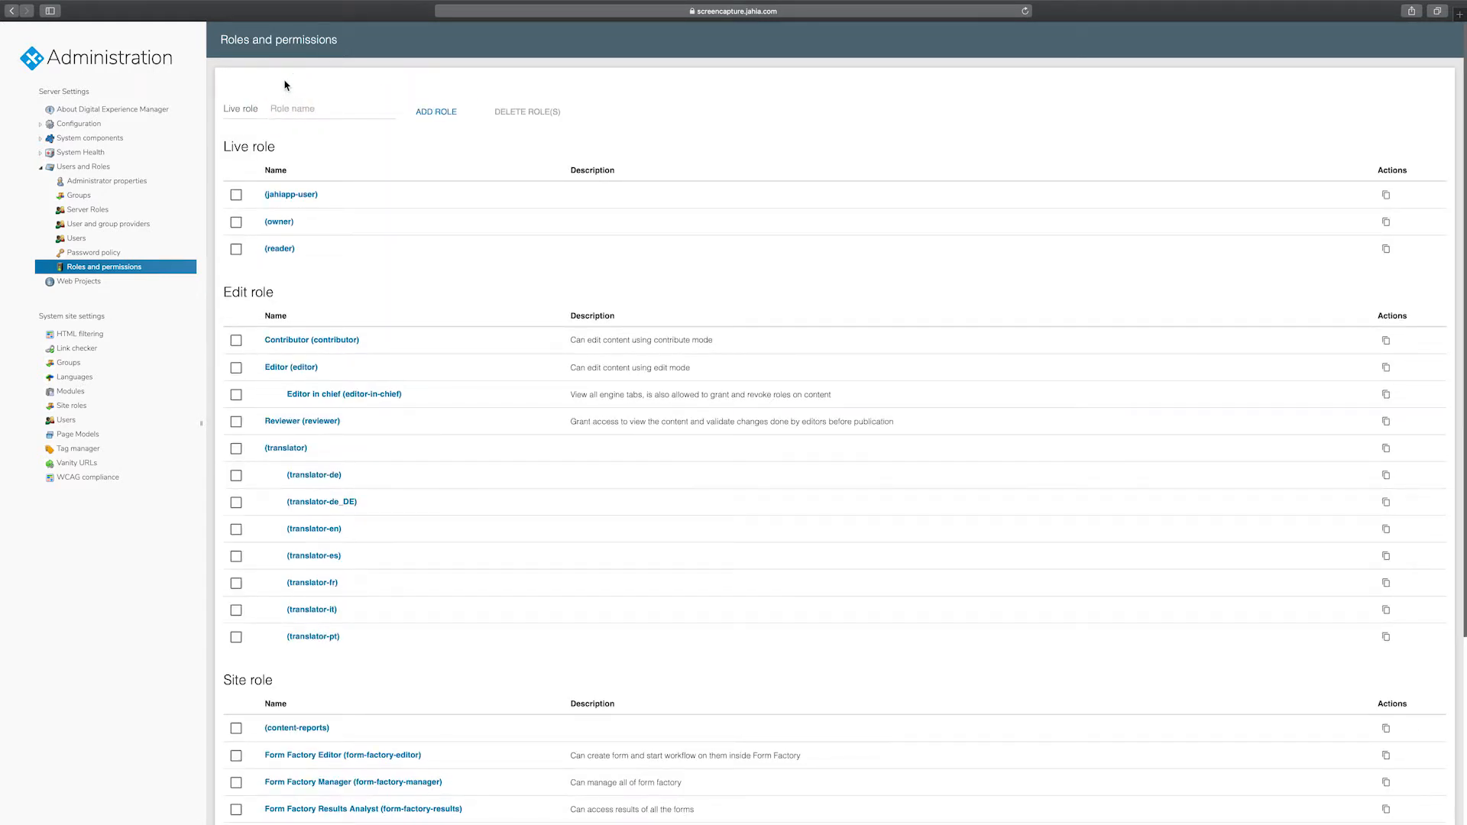
# - Review the Site administrator and Editor in chief role details, then view the Server Roles page
pyautogui.moveTo(1461, 59); pyautogui.dragTo(1461, 228)
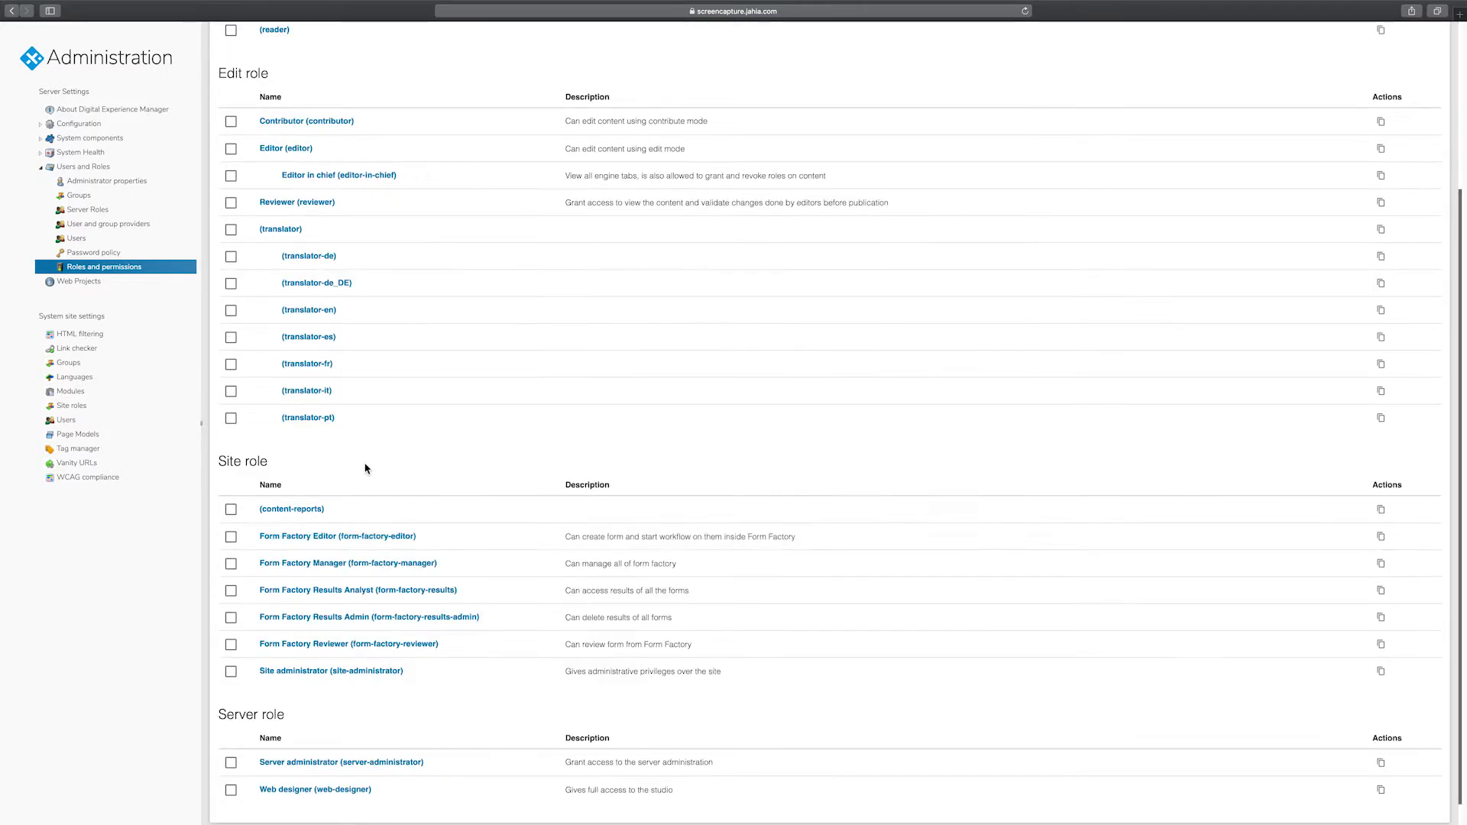
pyautogui.click(307, 672)
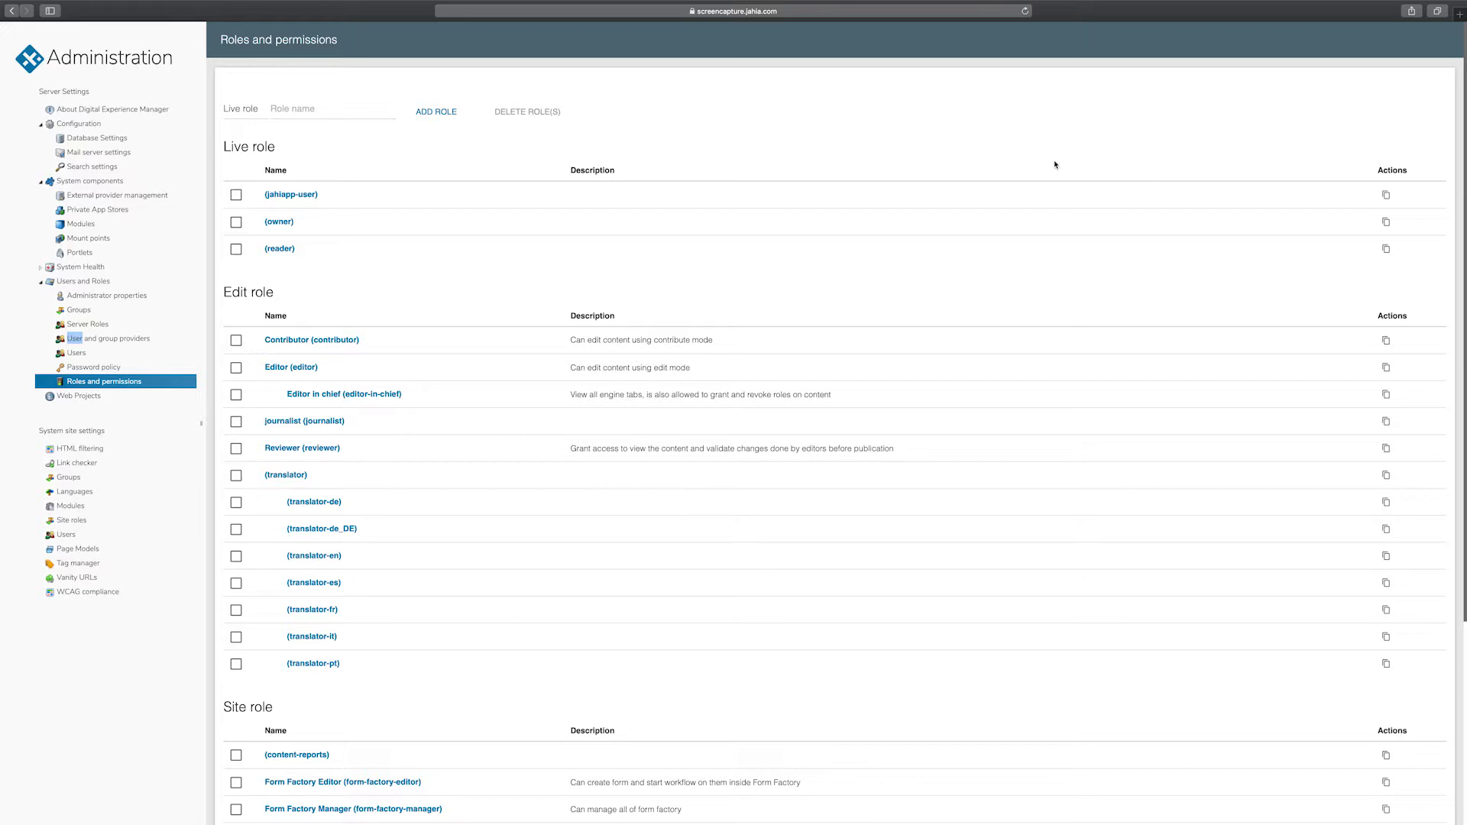
pyautogui.click(359, 396)
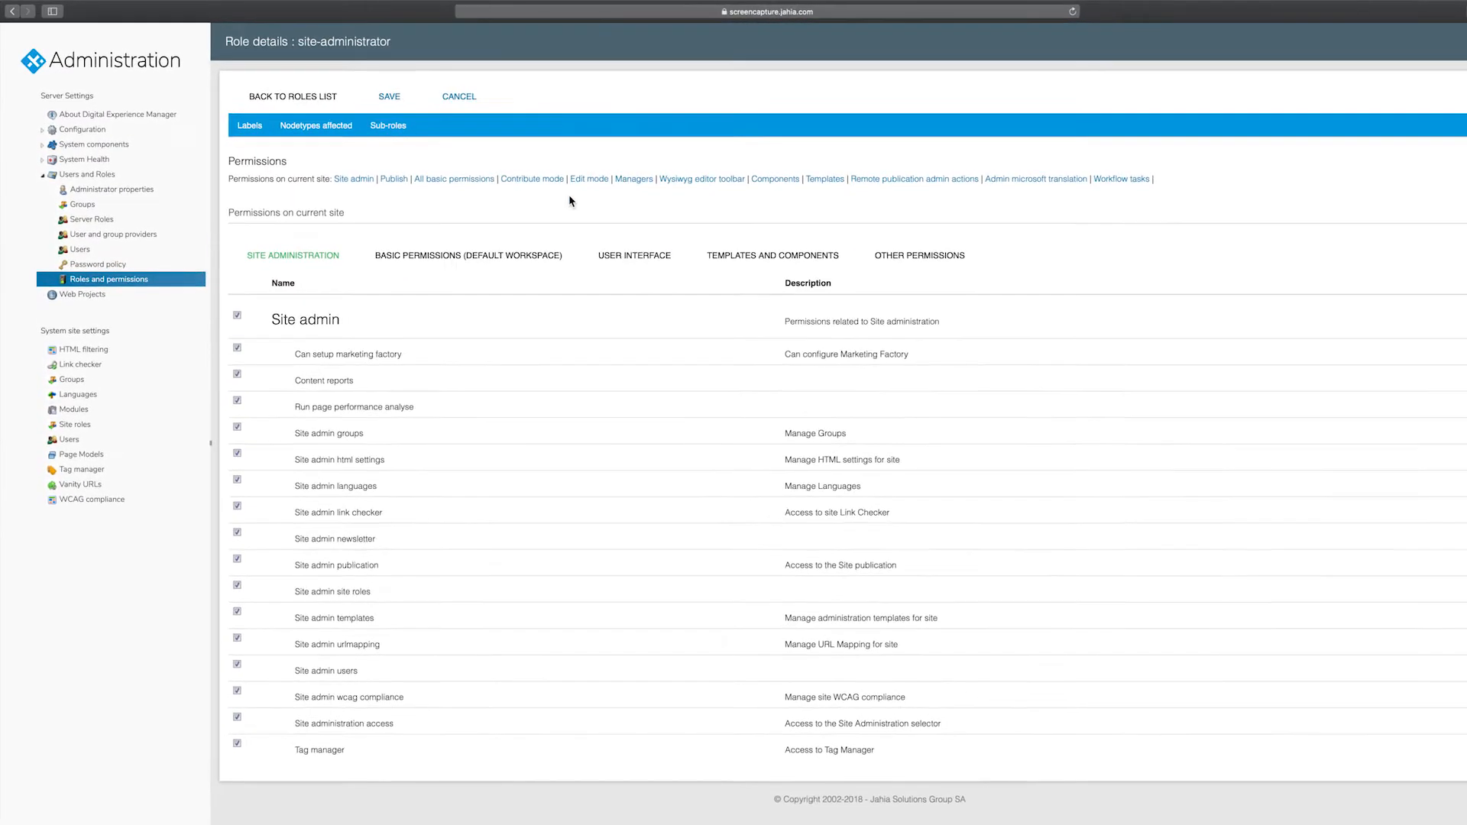
pyautogui.click(135, 239)
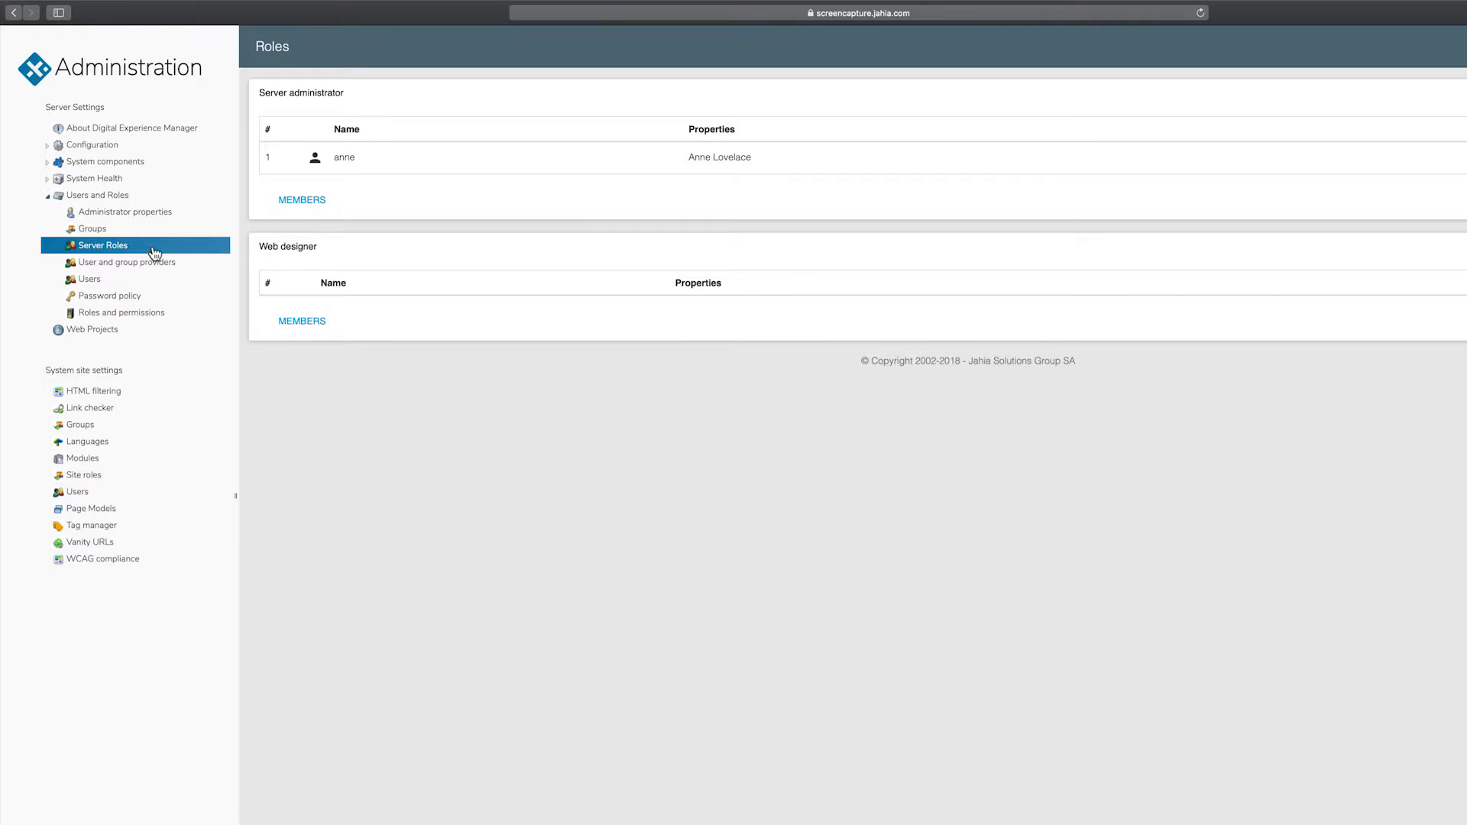
# - Replace the Server administrator's current member with another demo user and save
pyautogui.click(302, 200)
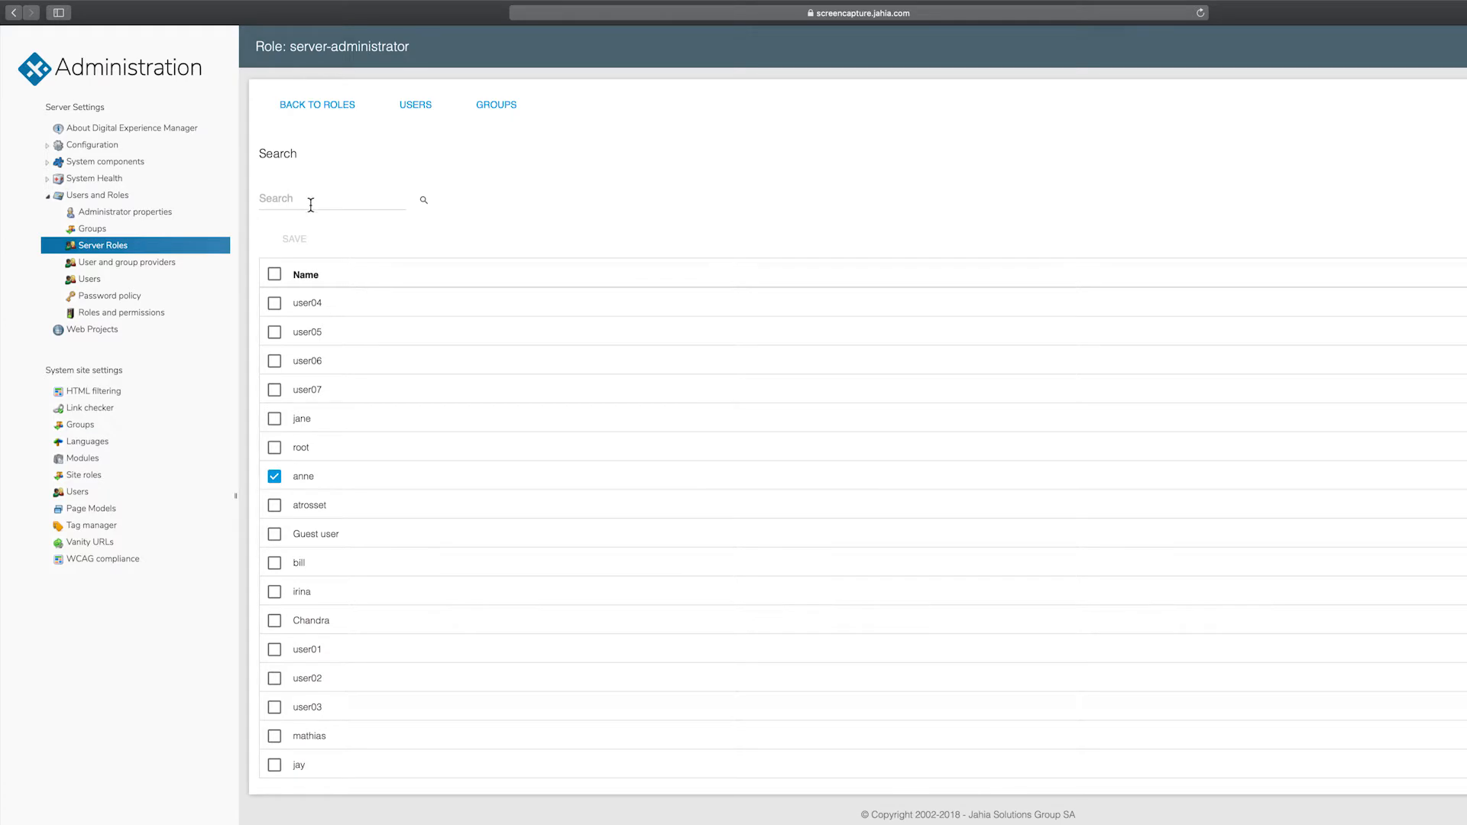
pyautogui.click(275, 477)
pyautogui.click(275, 564)
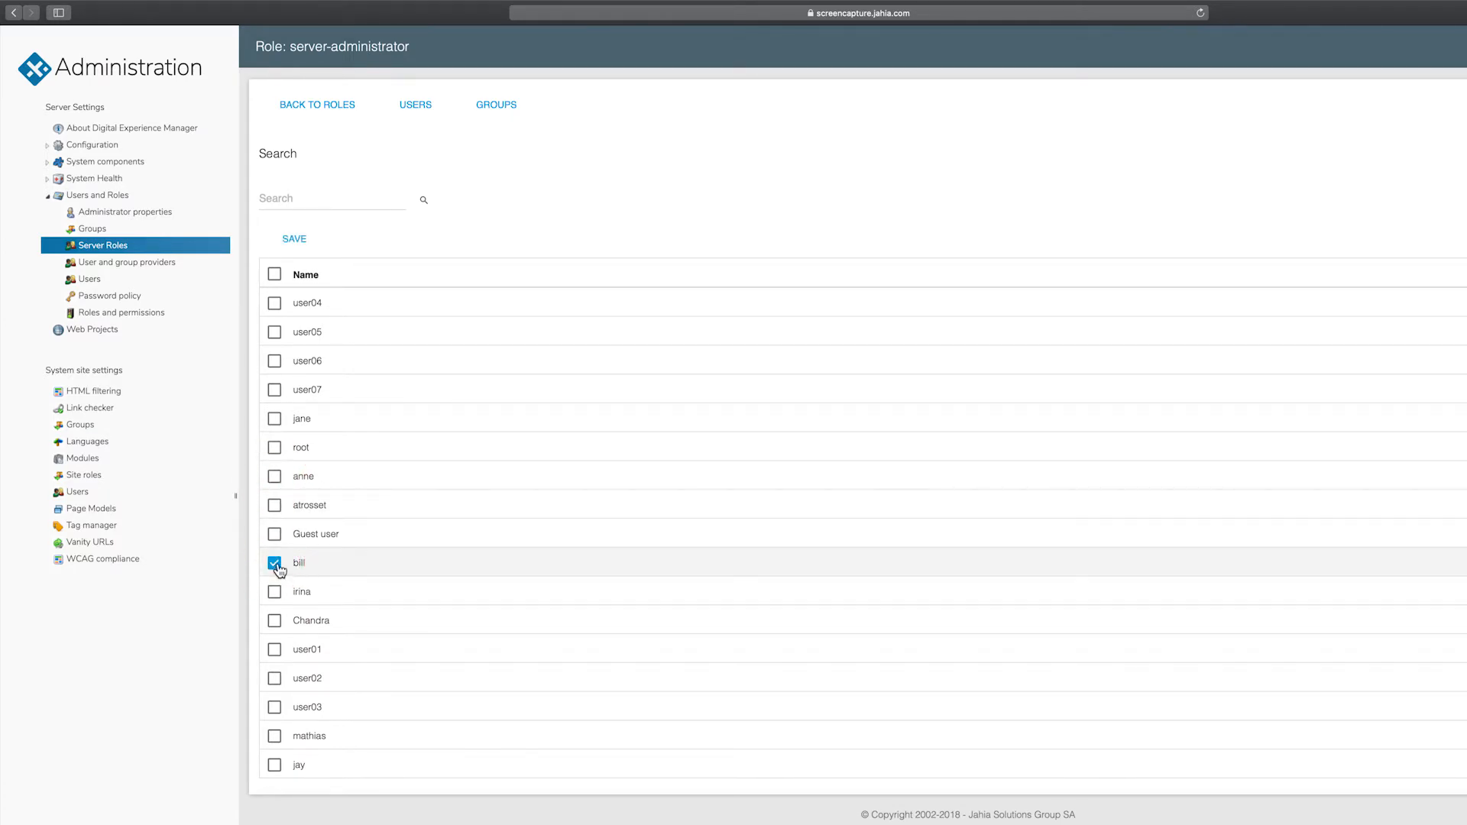
pyautogui.click(294, 240)
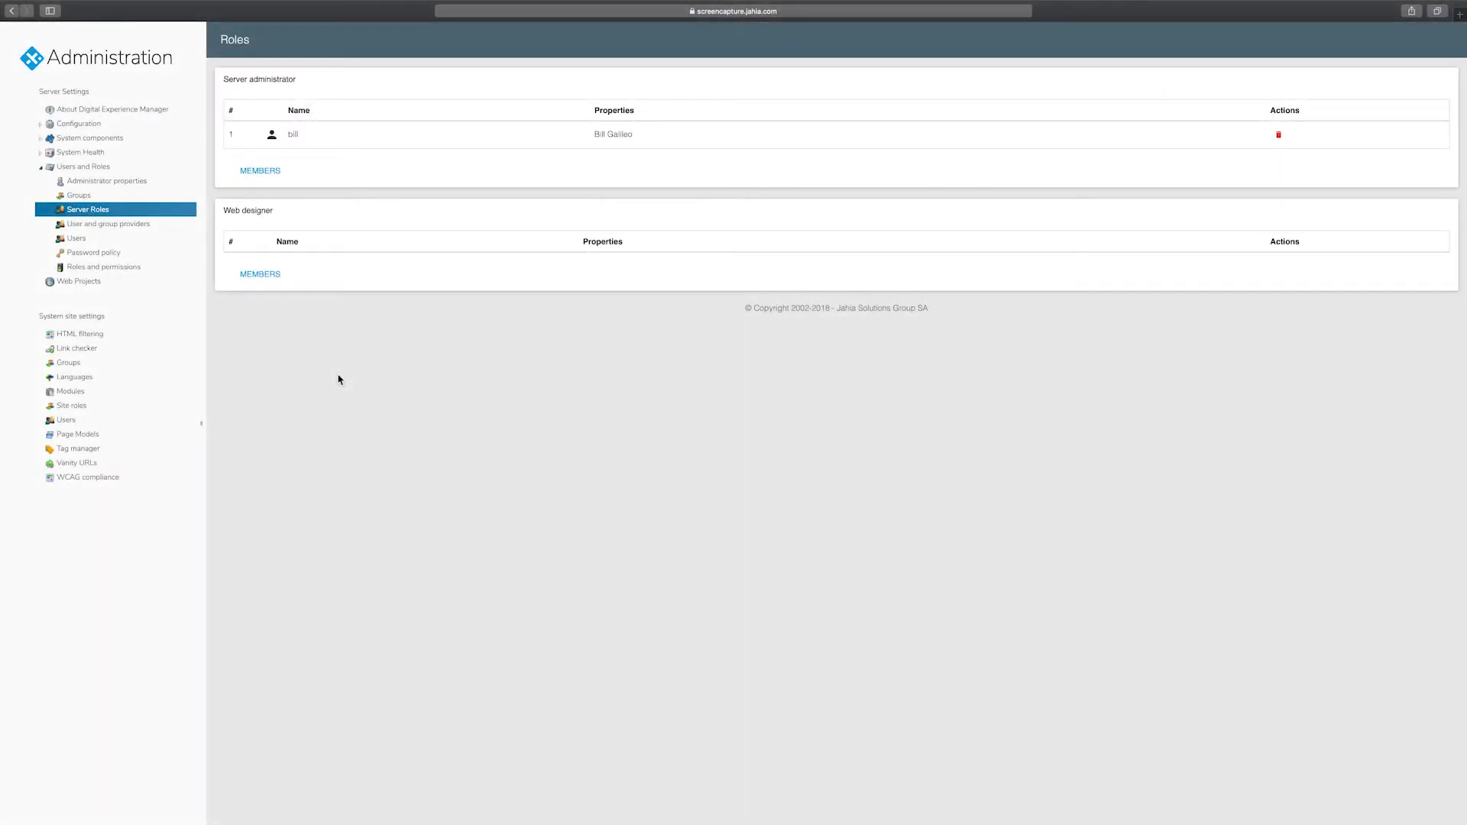
# - Create a new user account, entering its username and a confirmed password
pyautogui.click(73, 238)
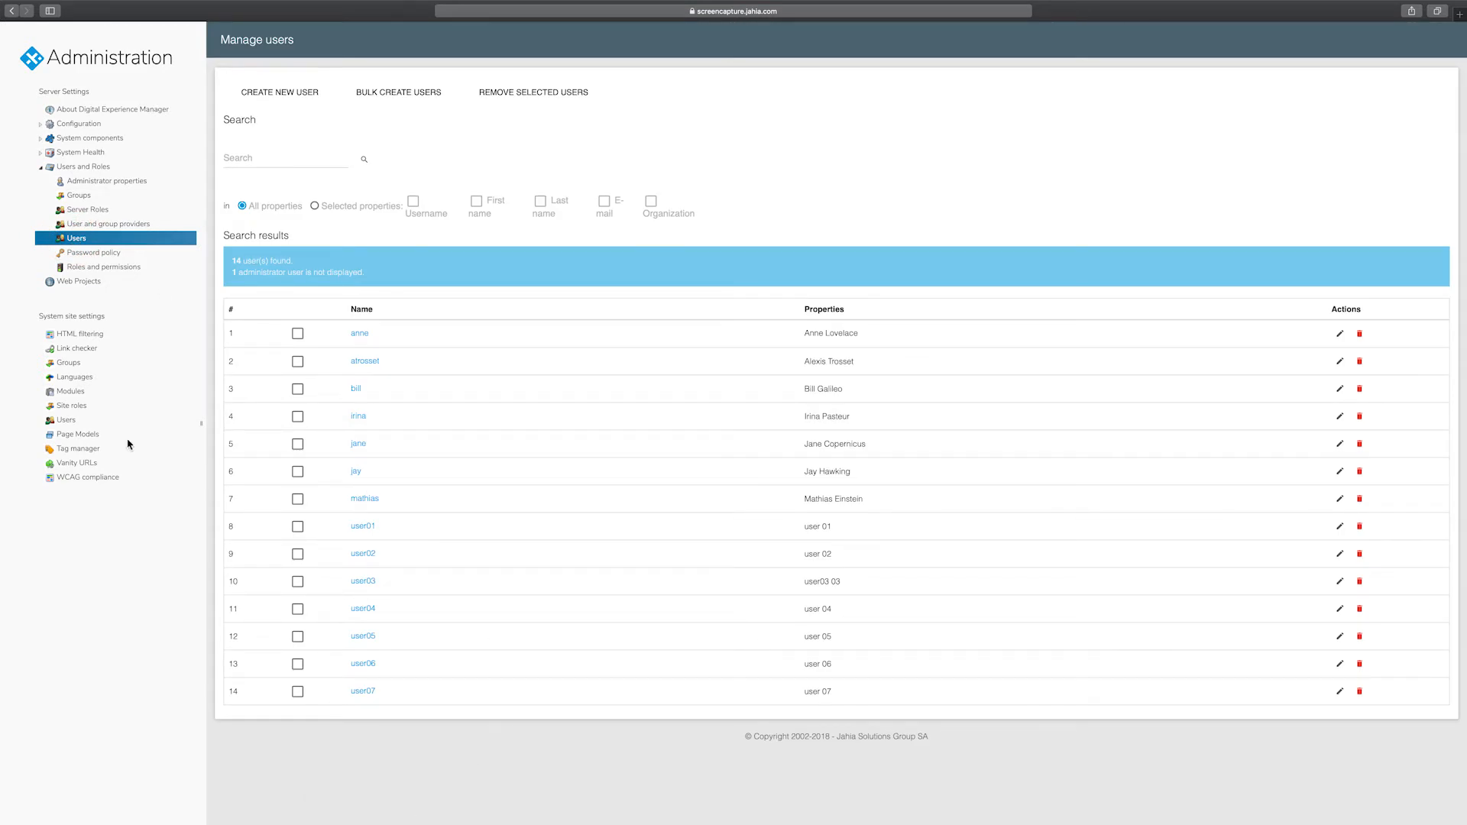
pyautogui.click(283, 95)
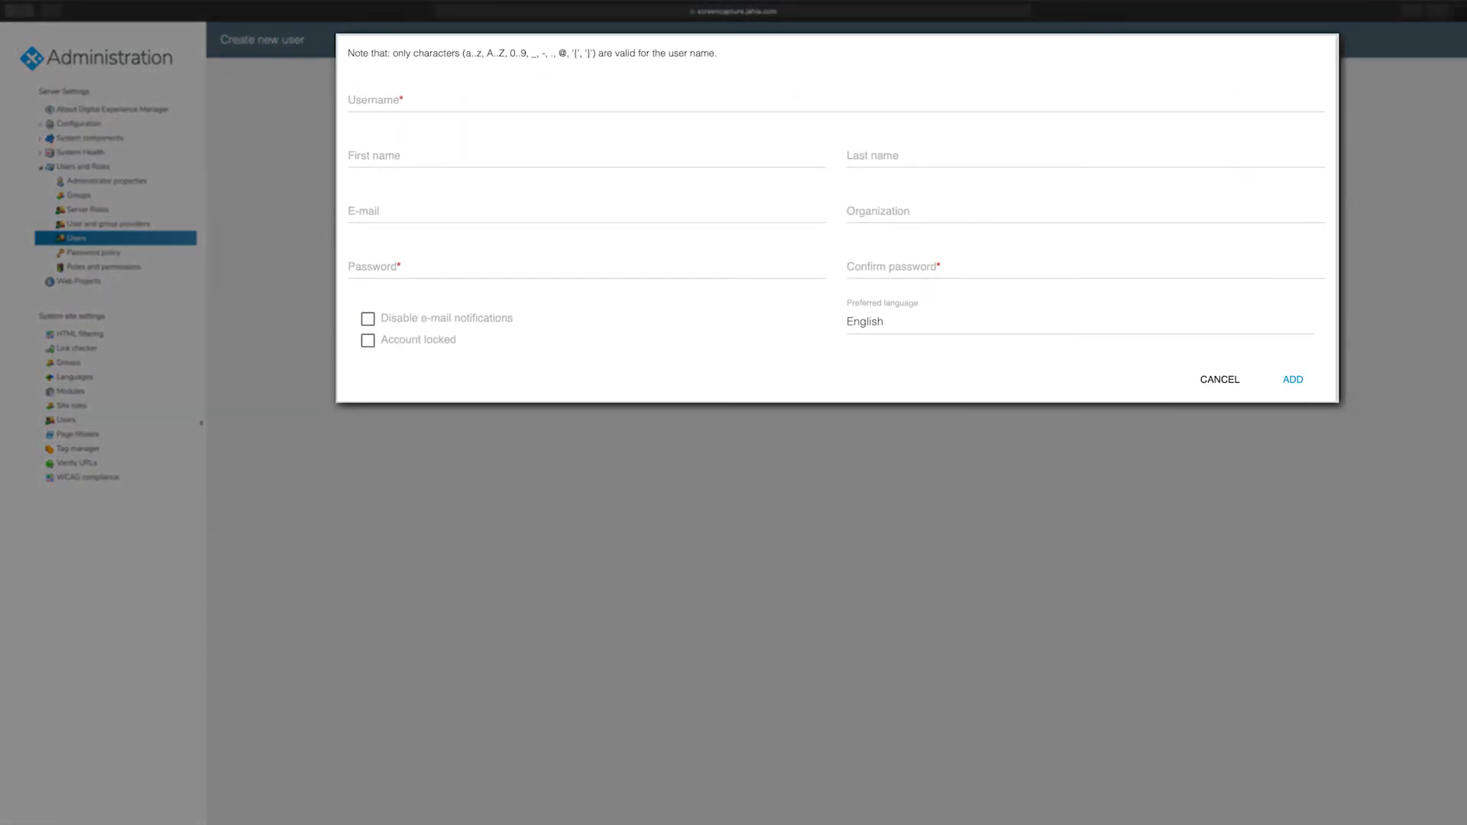
pyautogui.click(383, 98)
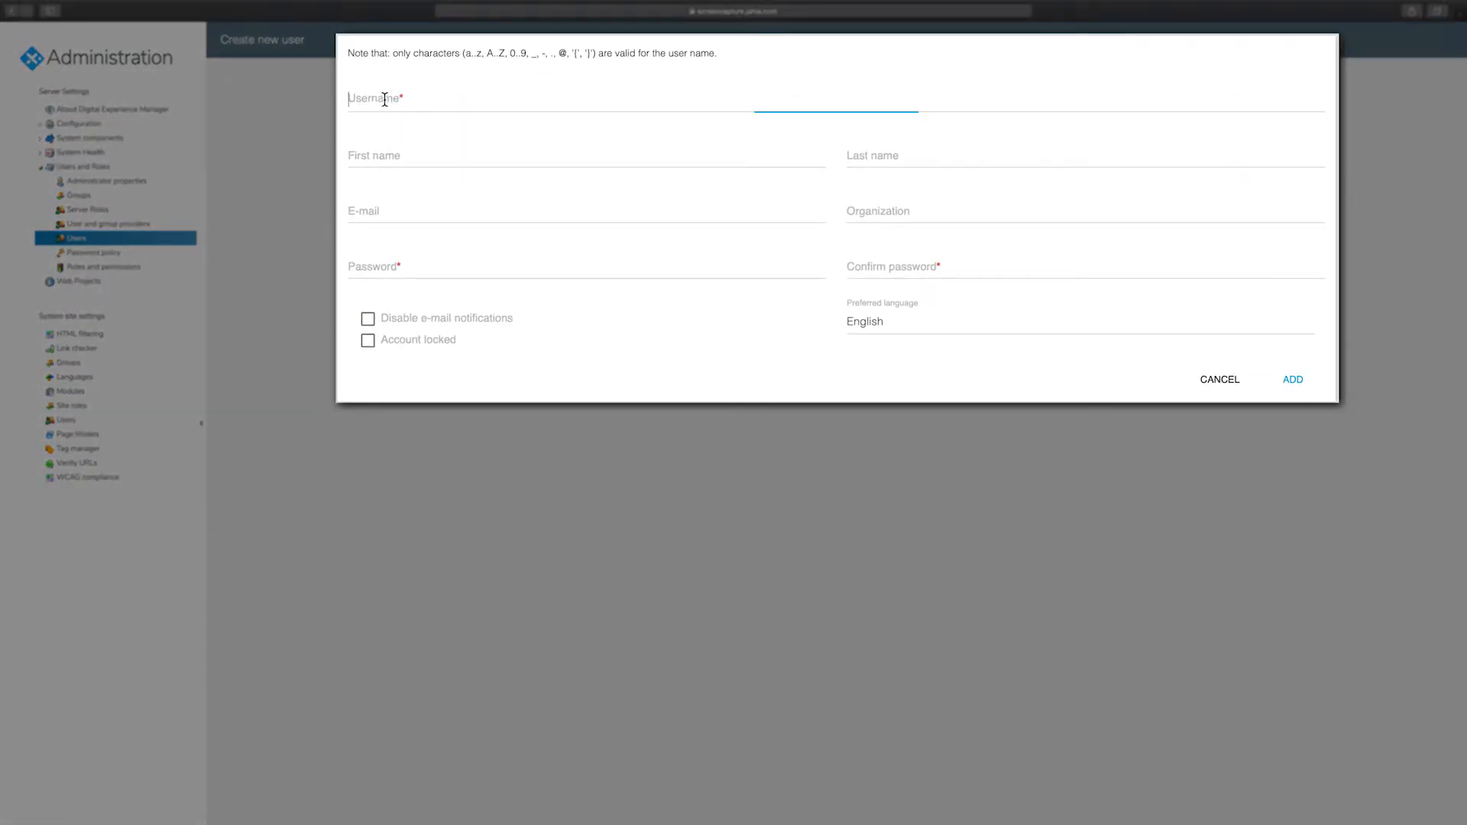
pyautogui.write('Chandra')
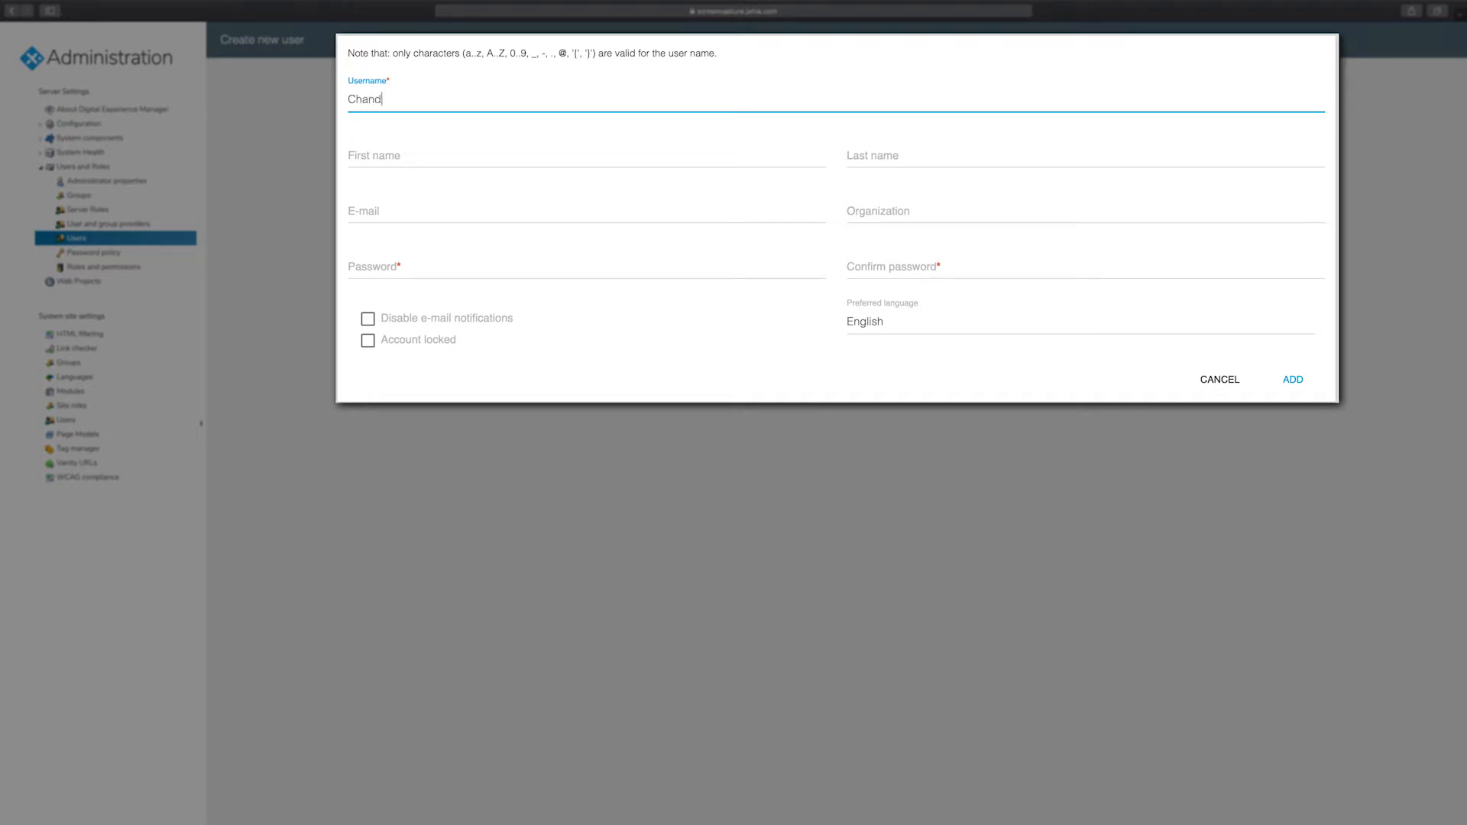
pyautogui.press('Tab')
pyautogui.press('Tab')
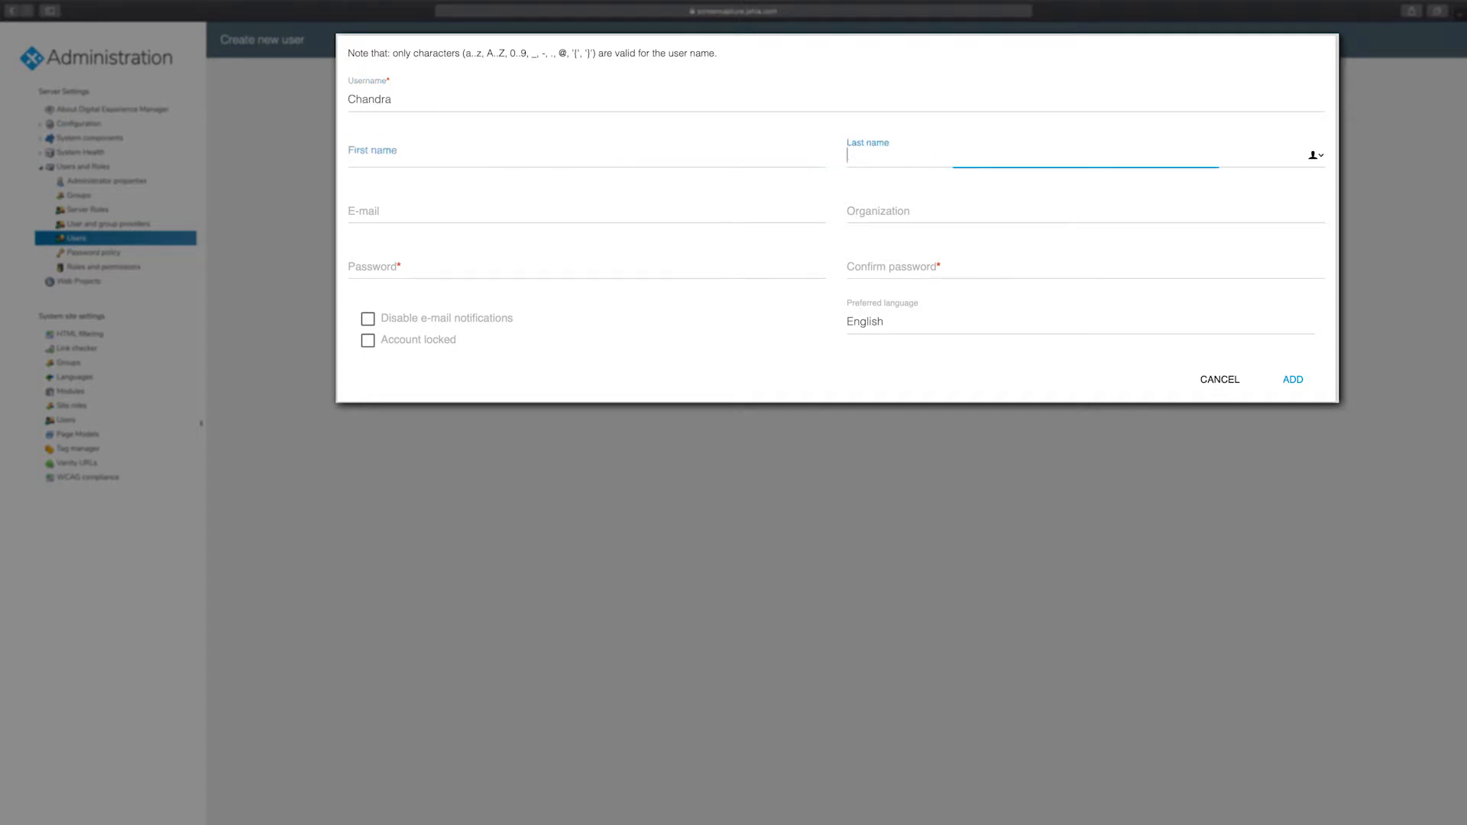
pyautogui.press('Tab')
pyautogui.press('Tab')
pyautogui.press('Tab')
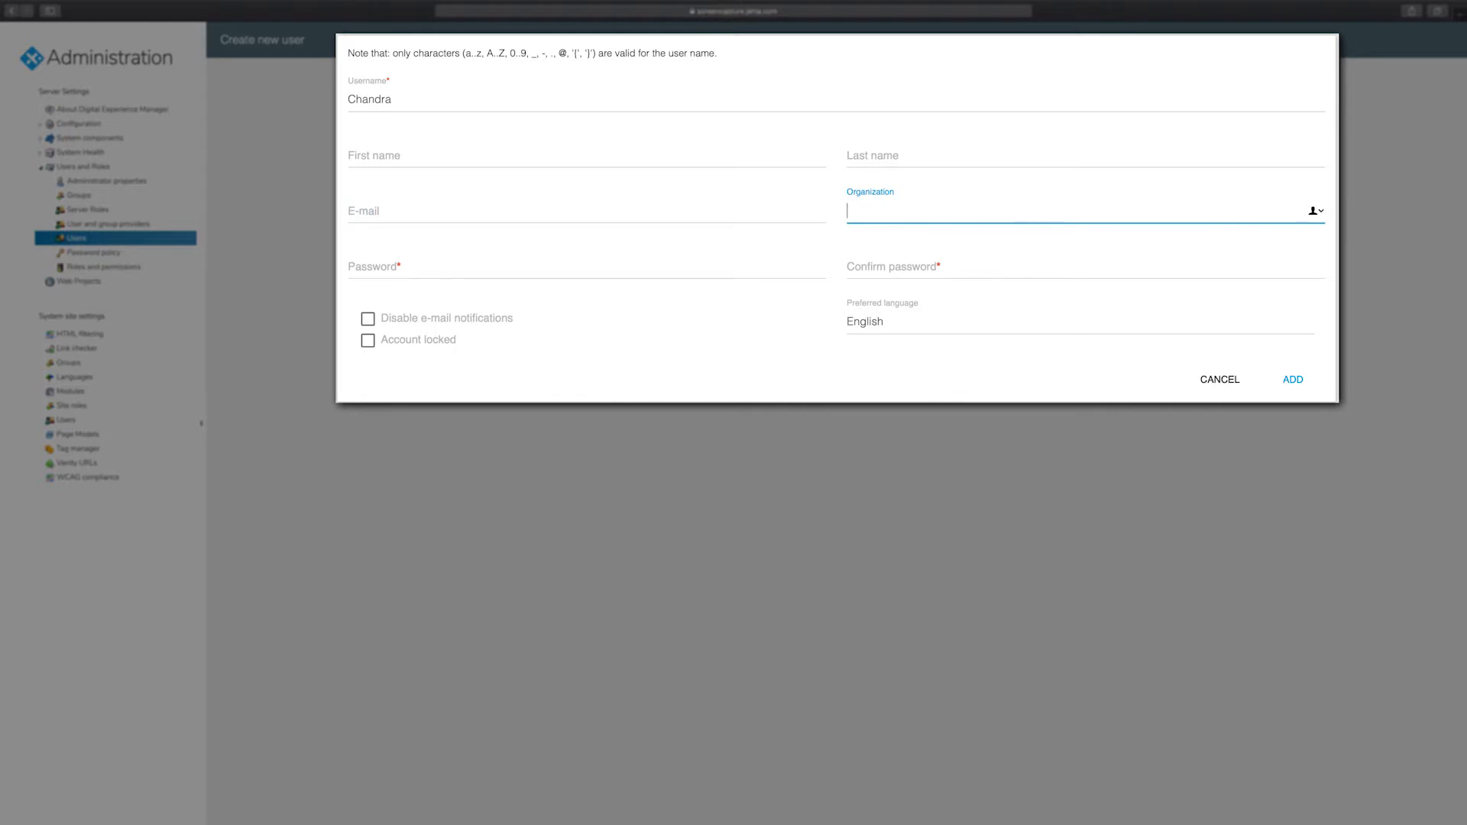
pyautogui.write('••••••••')
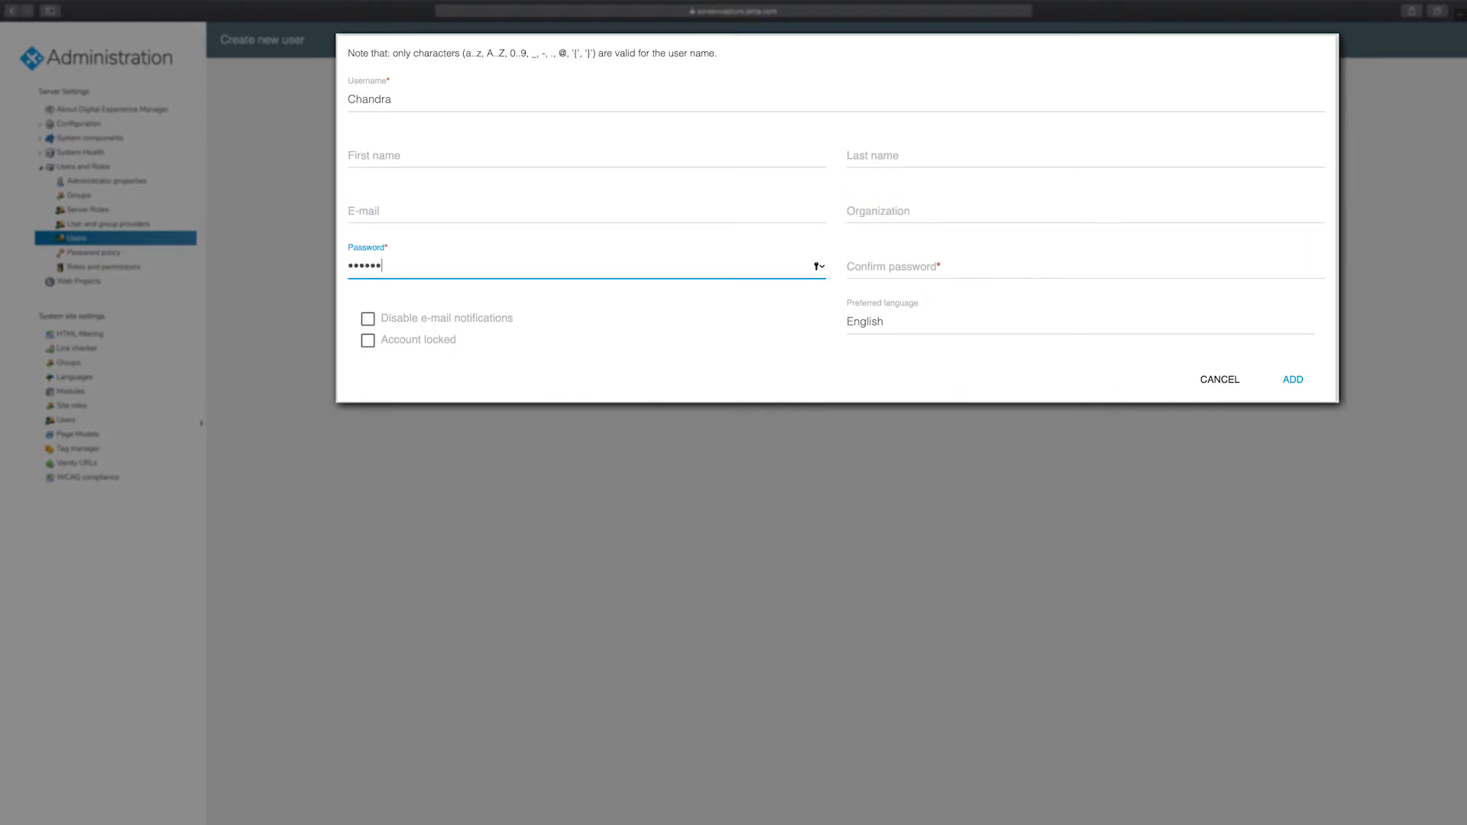
pyautogui.press('Tab')
pyautogui.write('••••••••')
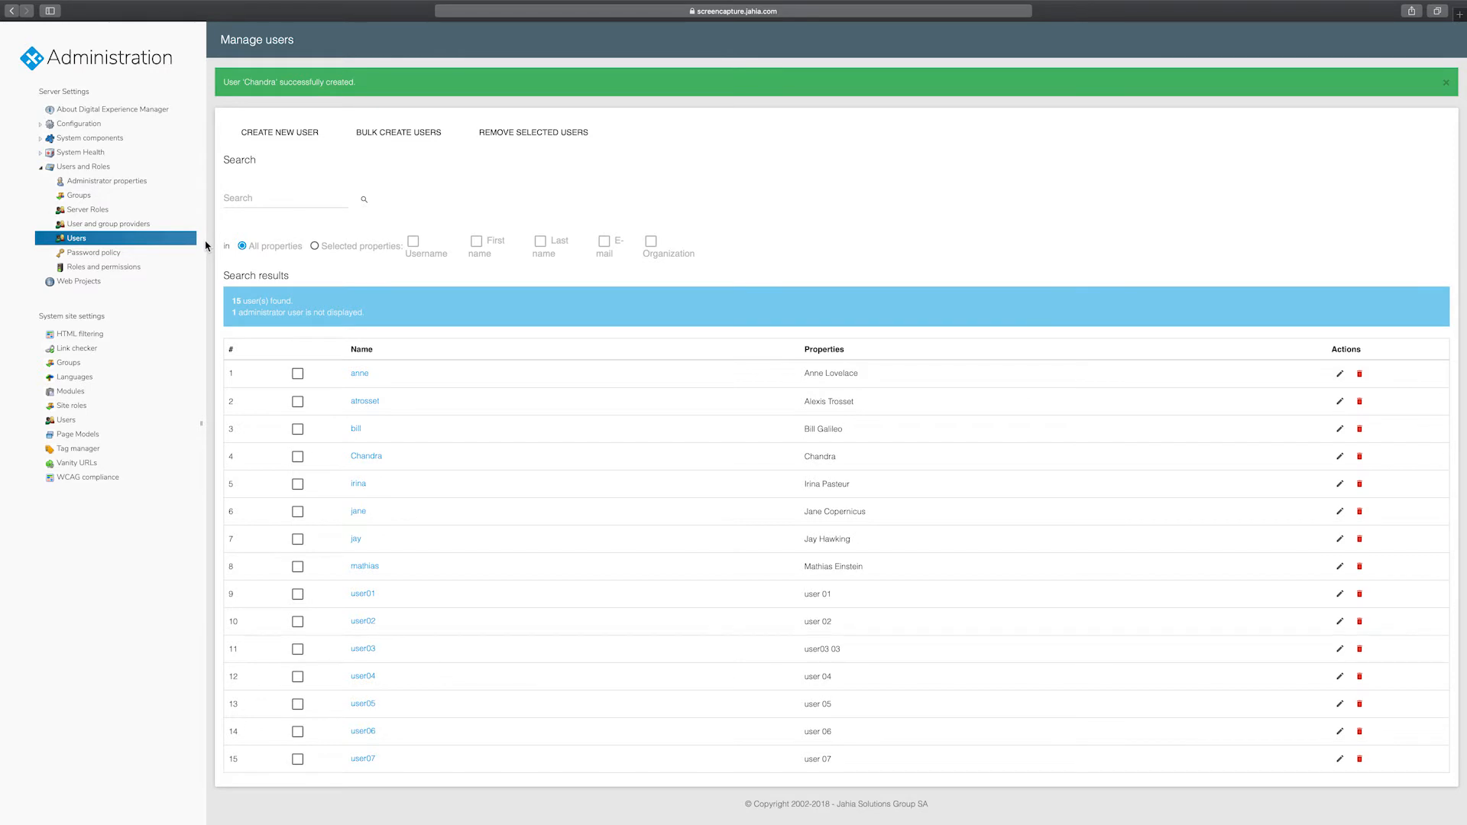
# - Create a new edit role named 'journalist'
pyautogui.click(100, 271)
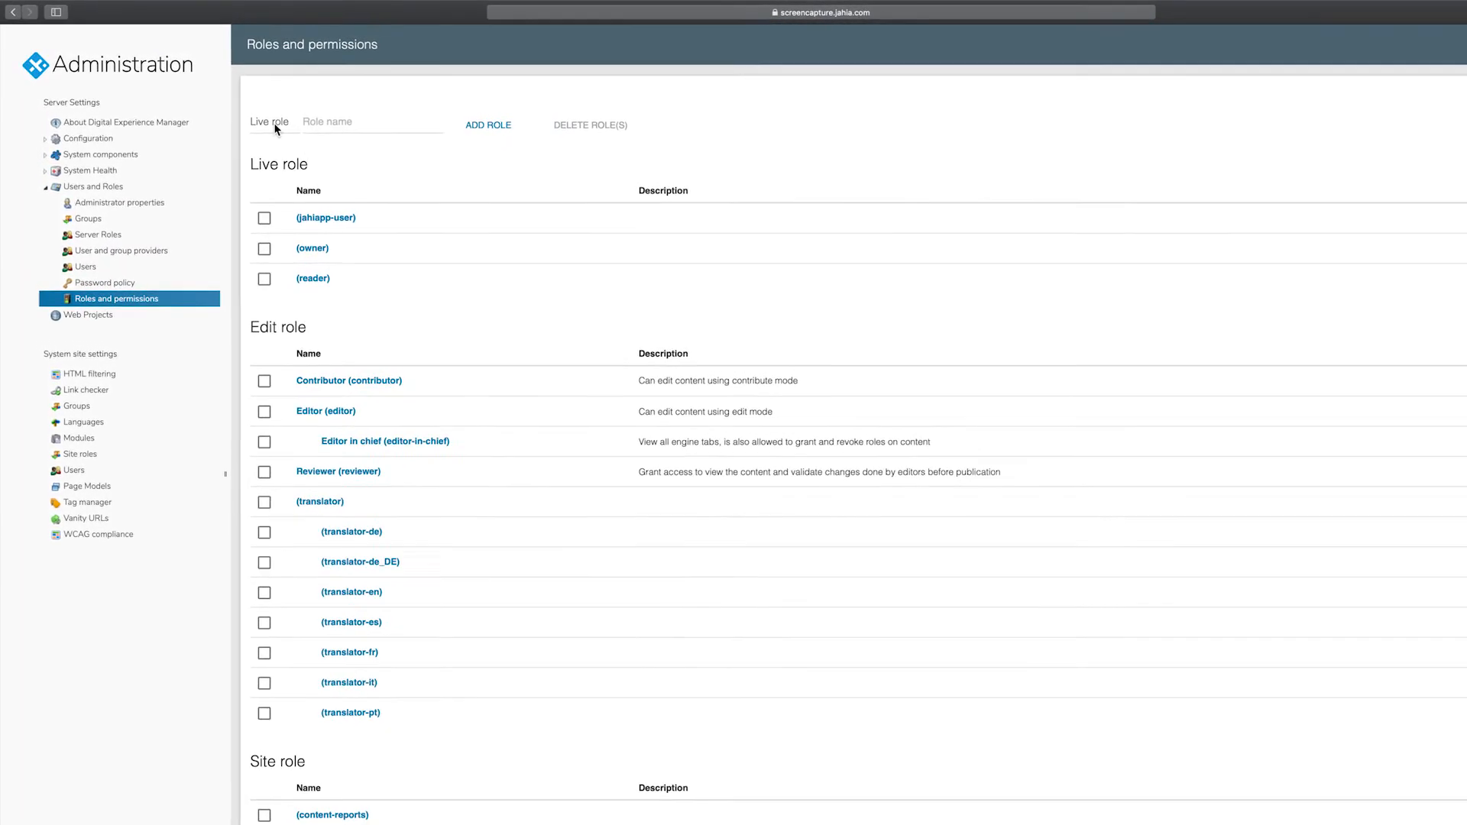
pyautogui.click(276, 126)
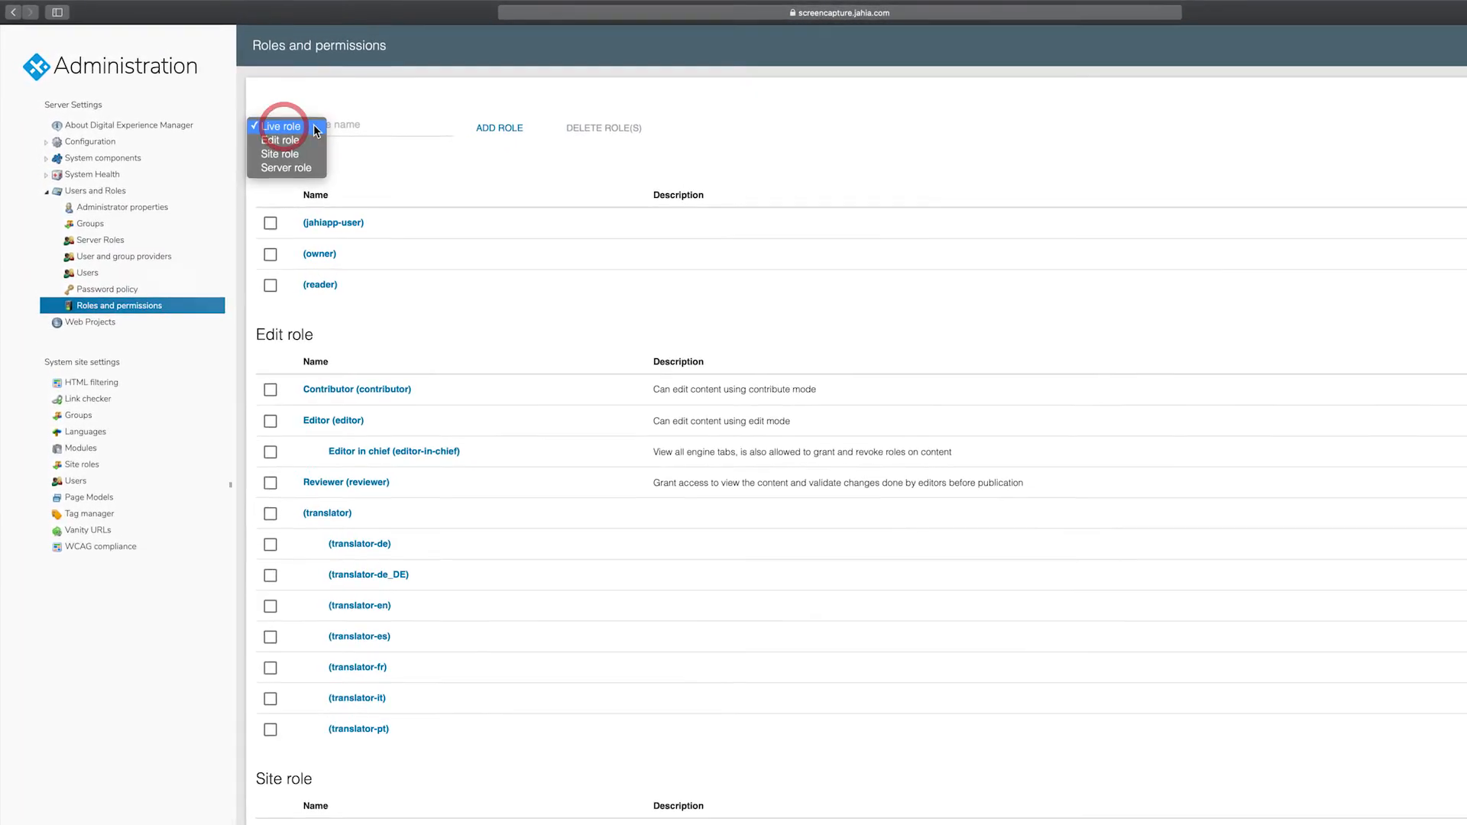
pyautogui.click(300, 140)
pyautogui.click(352, 125)
pyautogui.write('journalist')
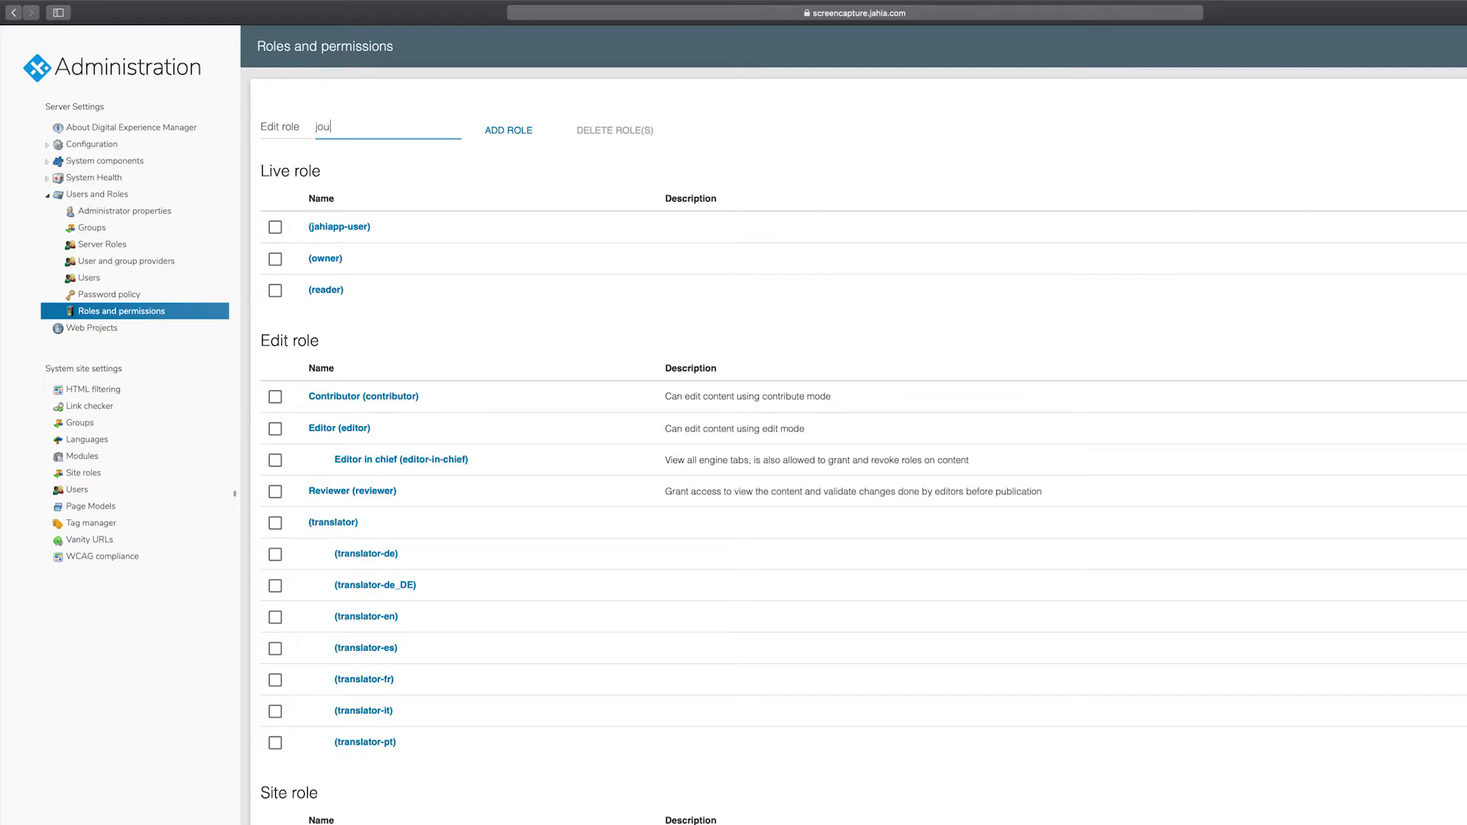
pyautogui.click(519, 131)
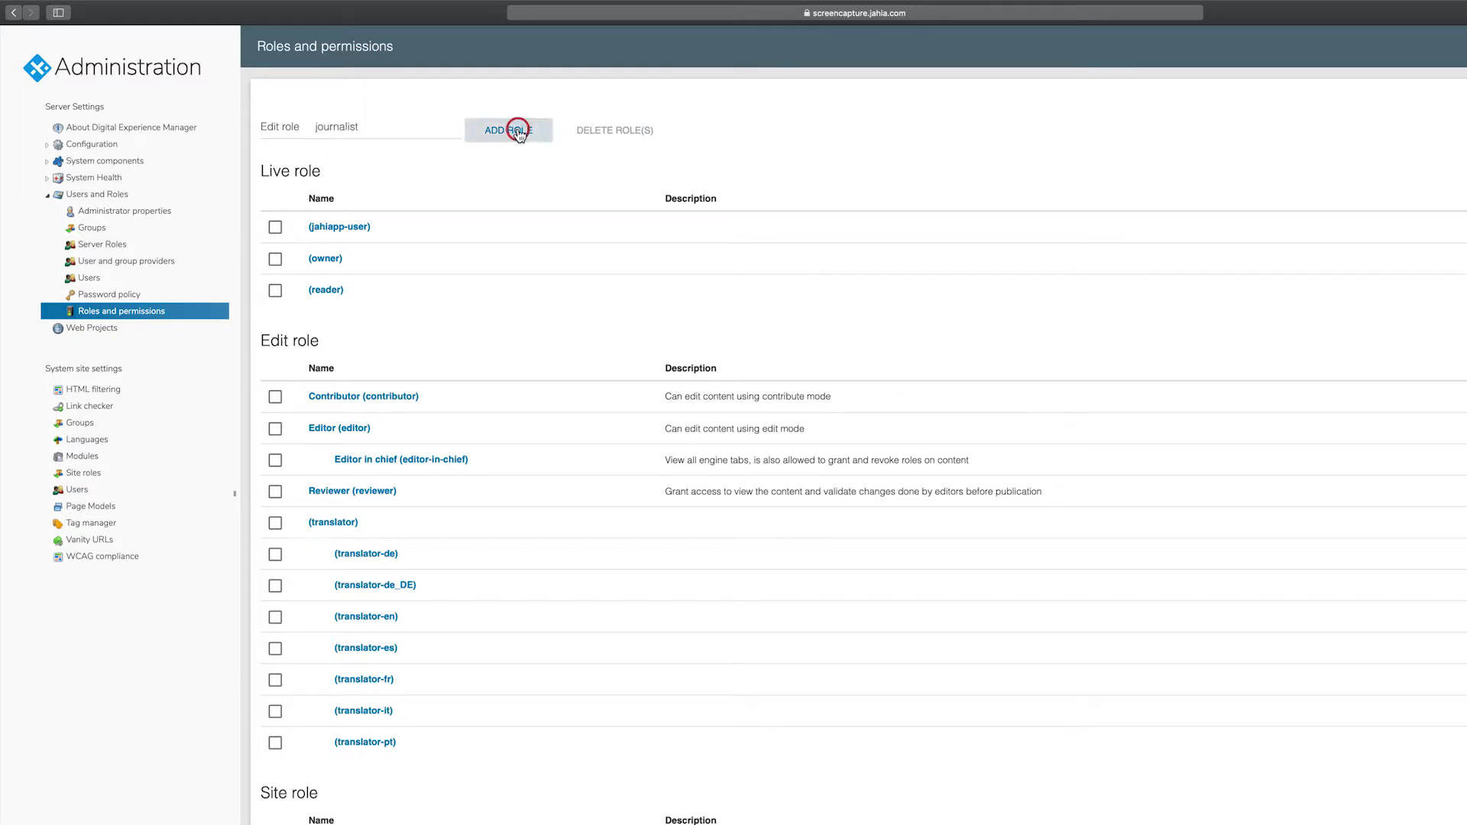
# - Give the role English description 'Add content' and French label 'journaliste' / 'Ajouter du contenu'
pyautogui.click(283, 140)
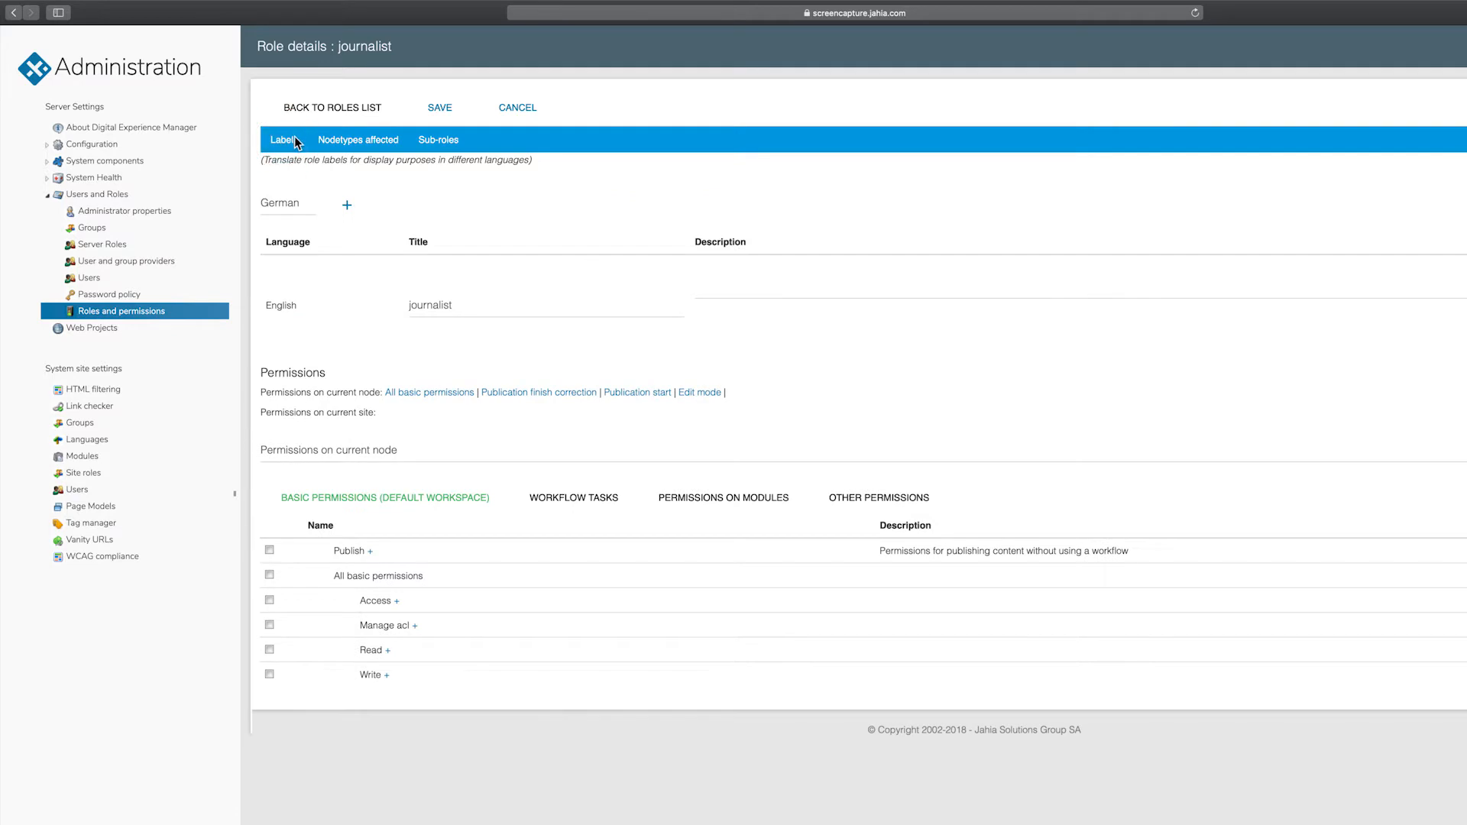
pyautogui.click(755, 290)
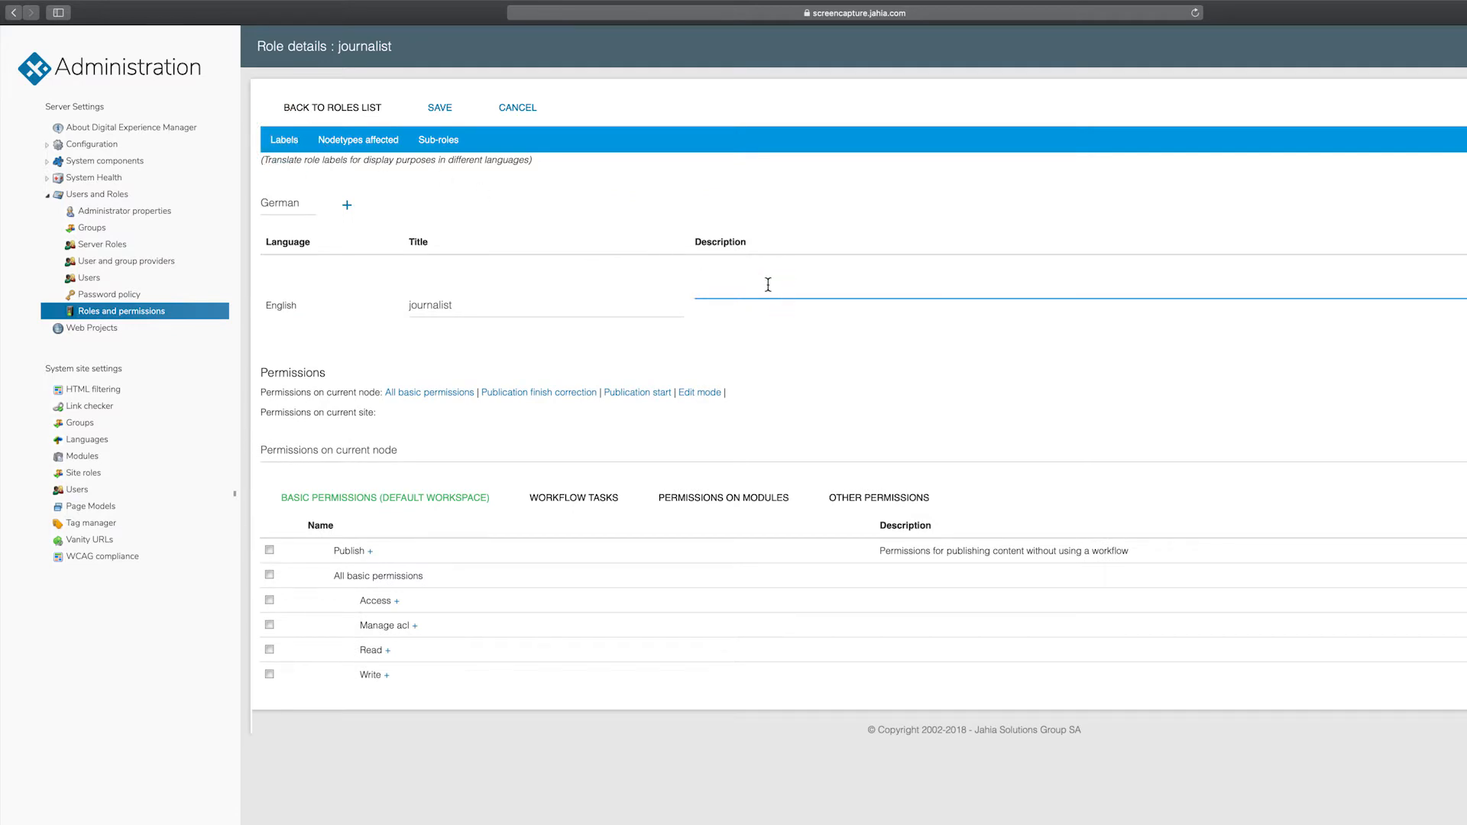
pyautogui.write('Add content')
pyautogui.click(282, 203)
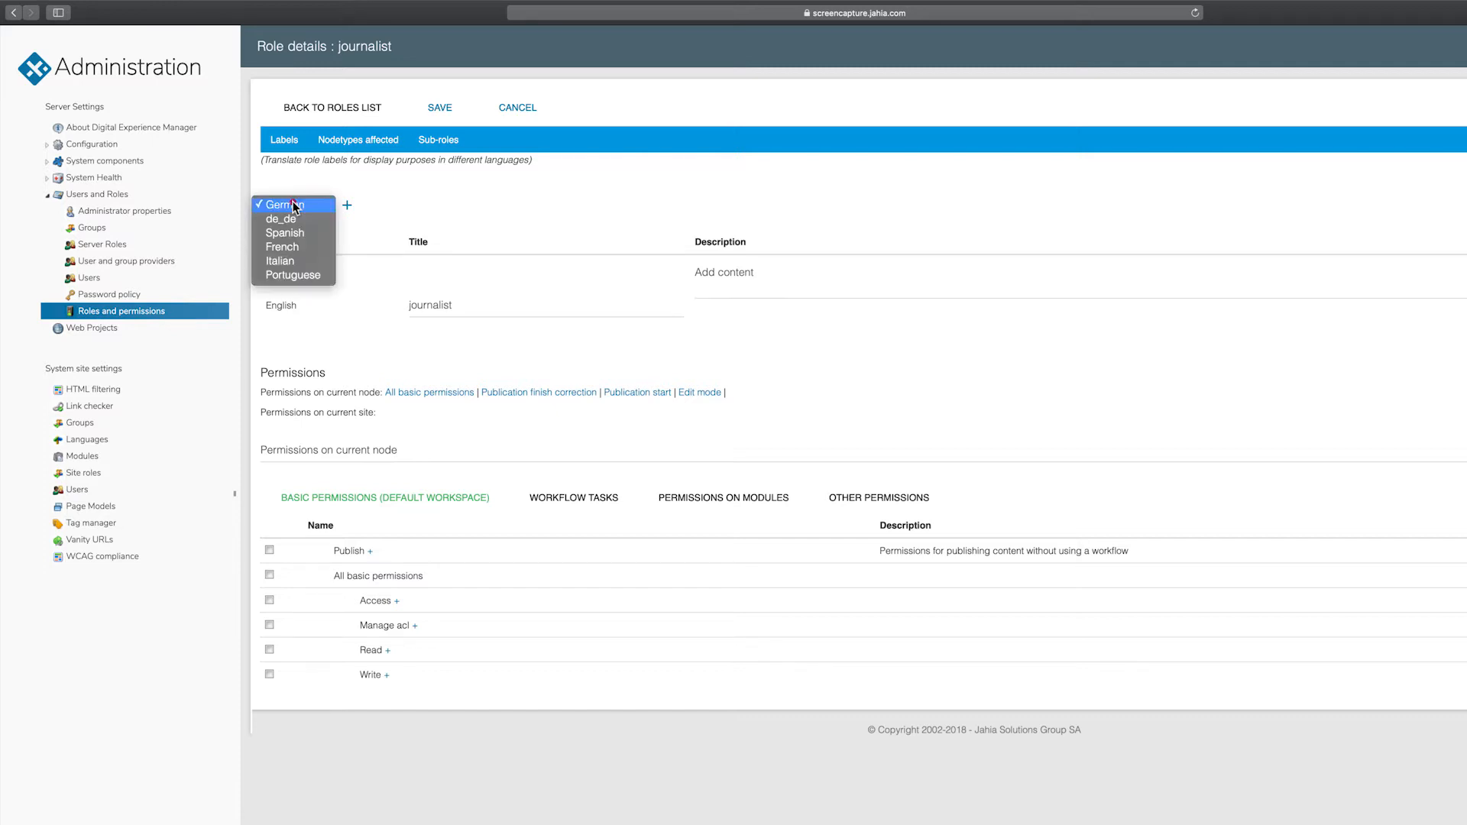
pyautogui.click(305, 246)
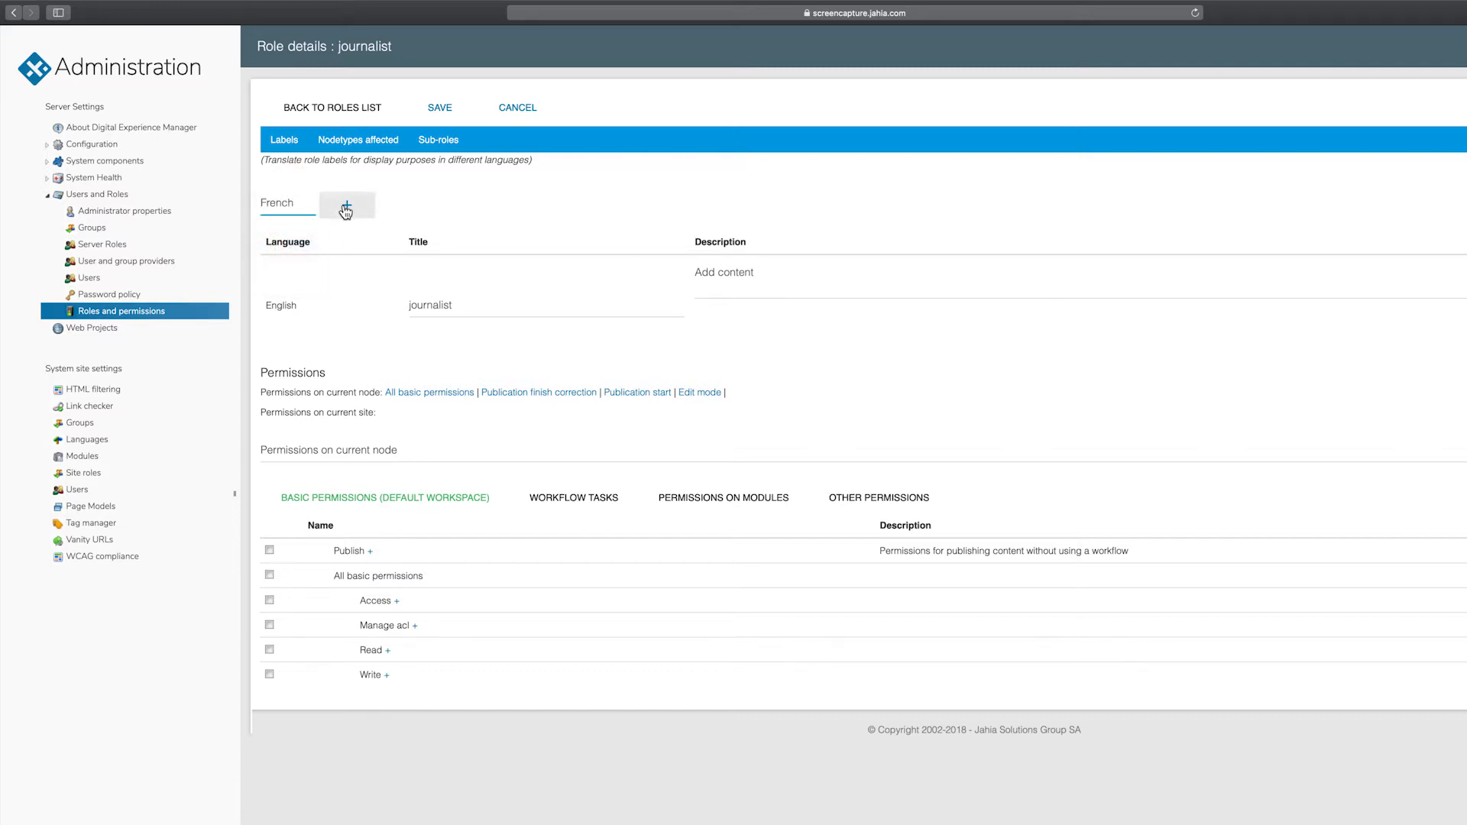
pyautogui.click(347, 205)
pyautogui.click(445, 347)
pyautogui.write('journa')
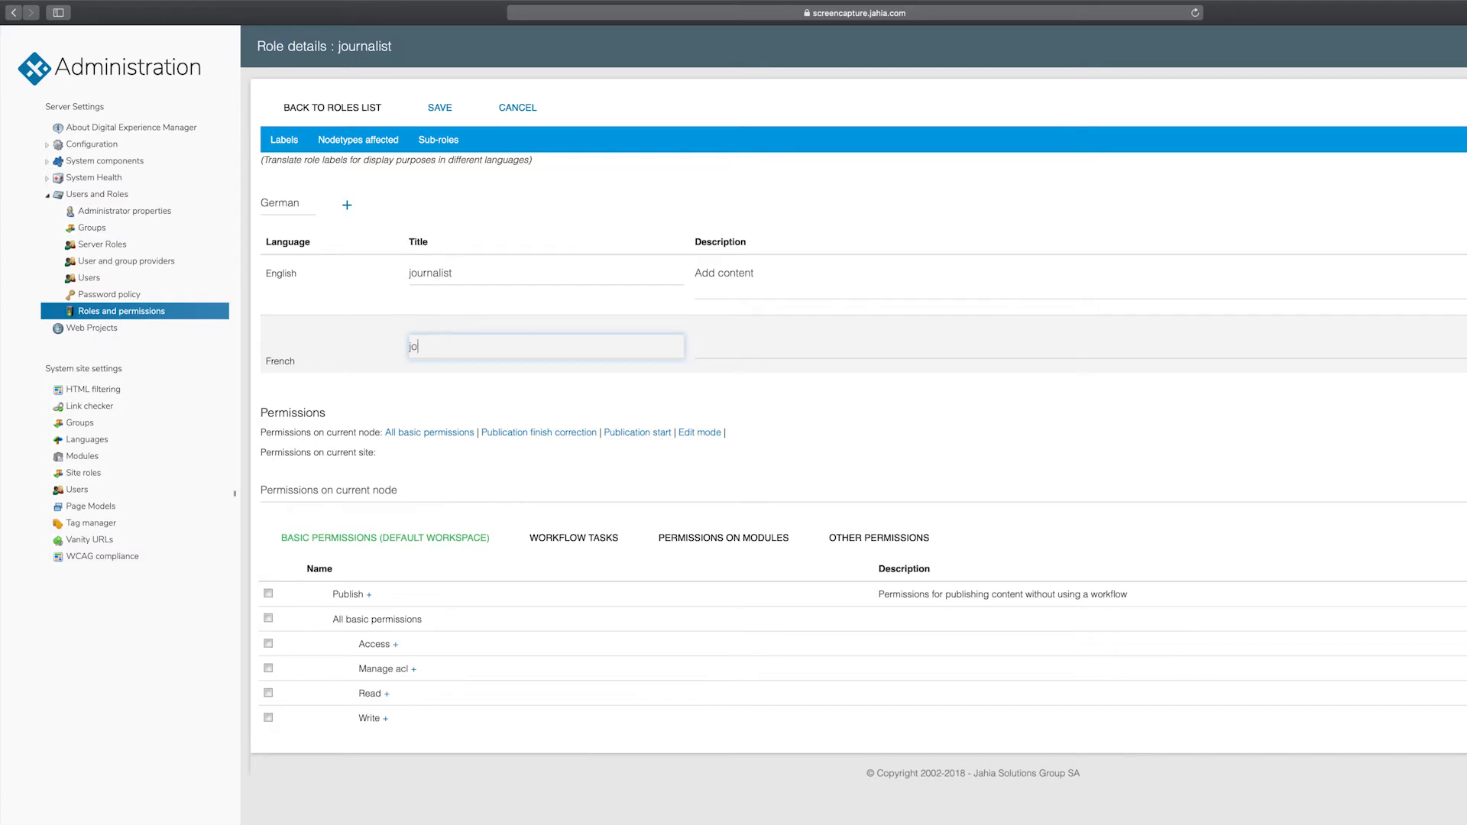
pyautogui.write('liste')
pyautogui.press('Tab')
pyautogui.write('Ajouter du contenu')
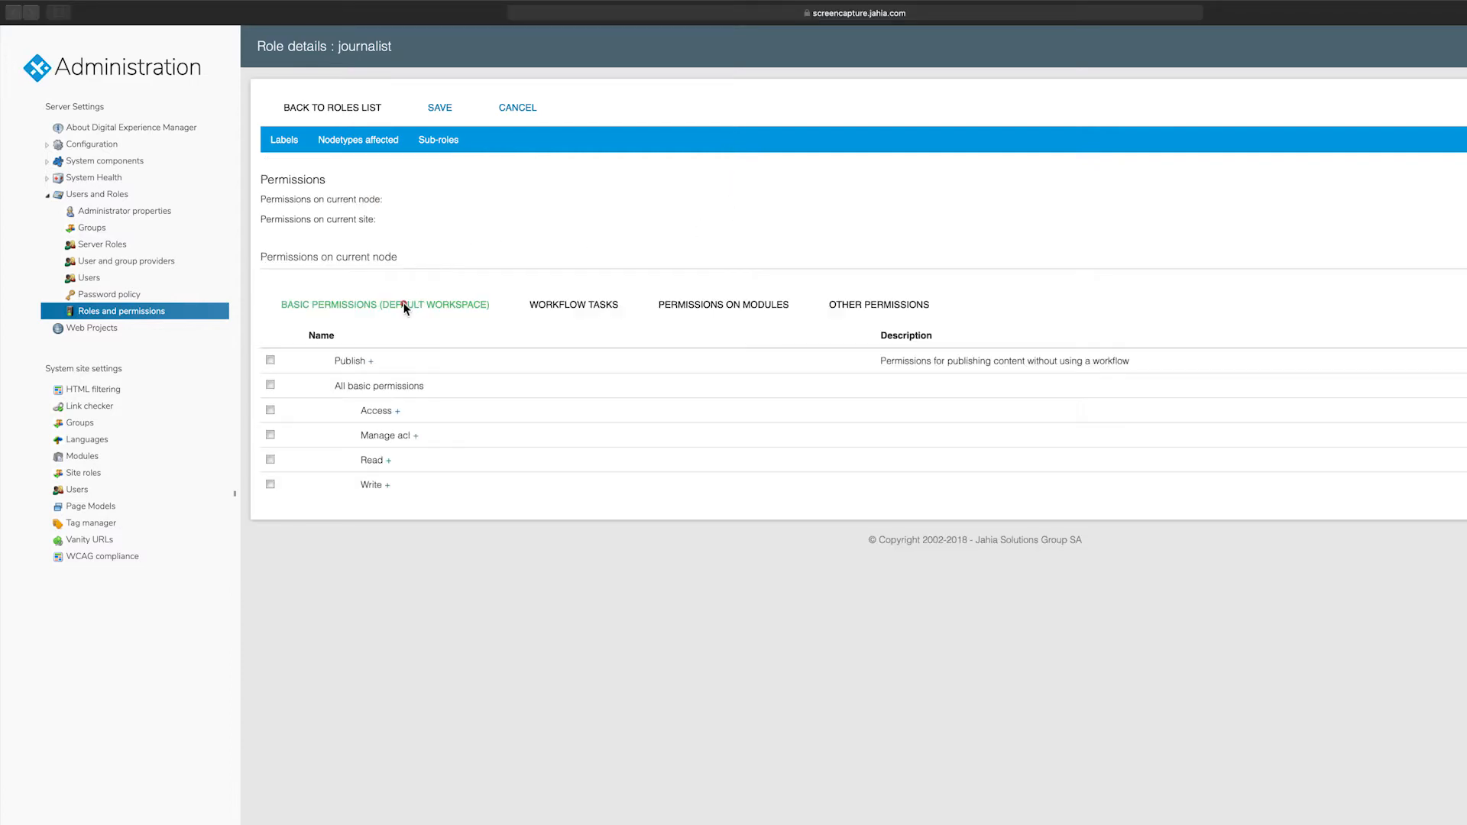
# - Grant all basic permissions except Manage acl, plus Publication start and Publication finish correction
pyautogui.click(406, 305)
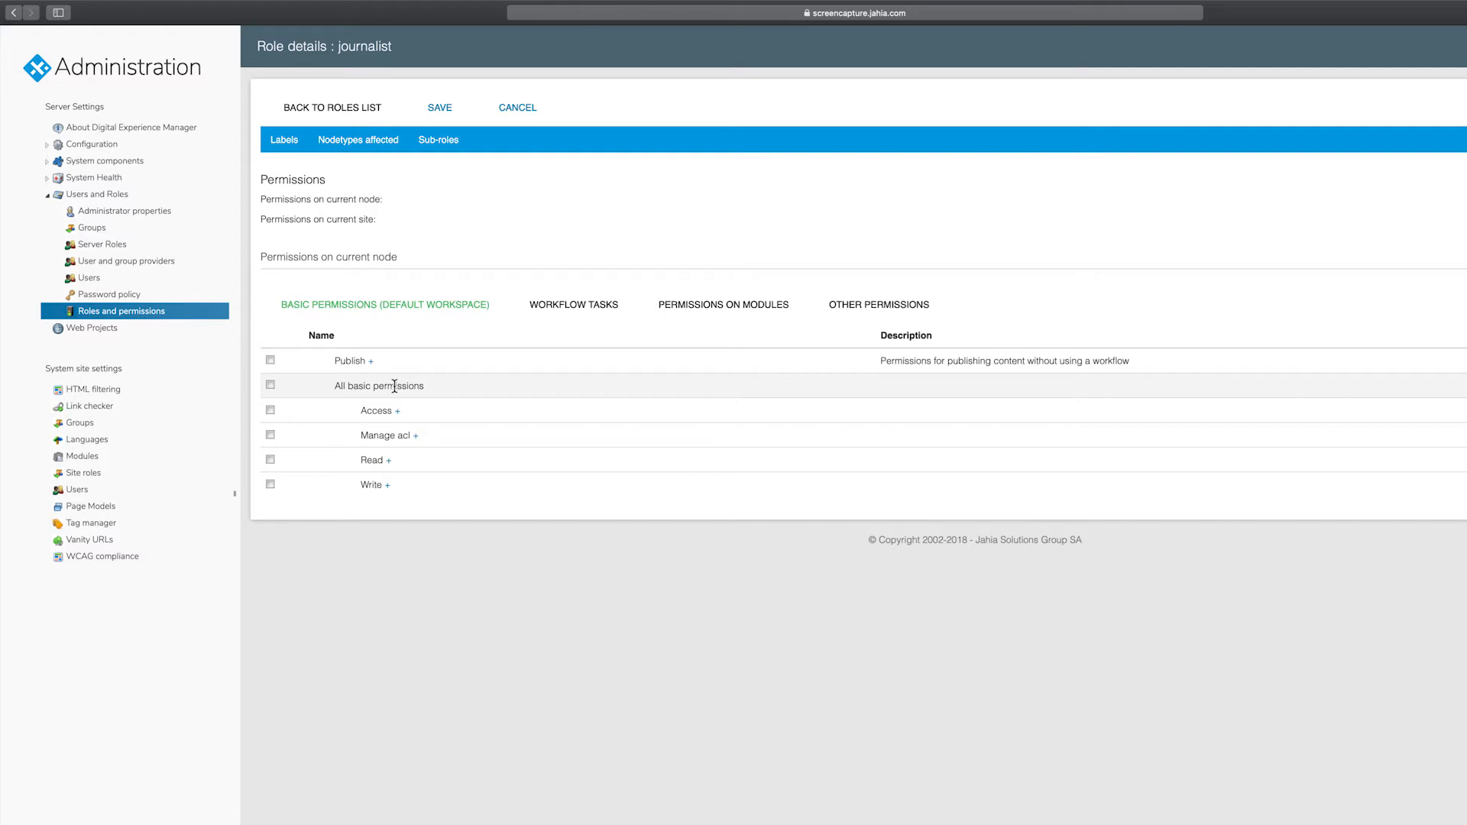
pyautogui.click(270, 384)
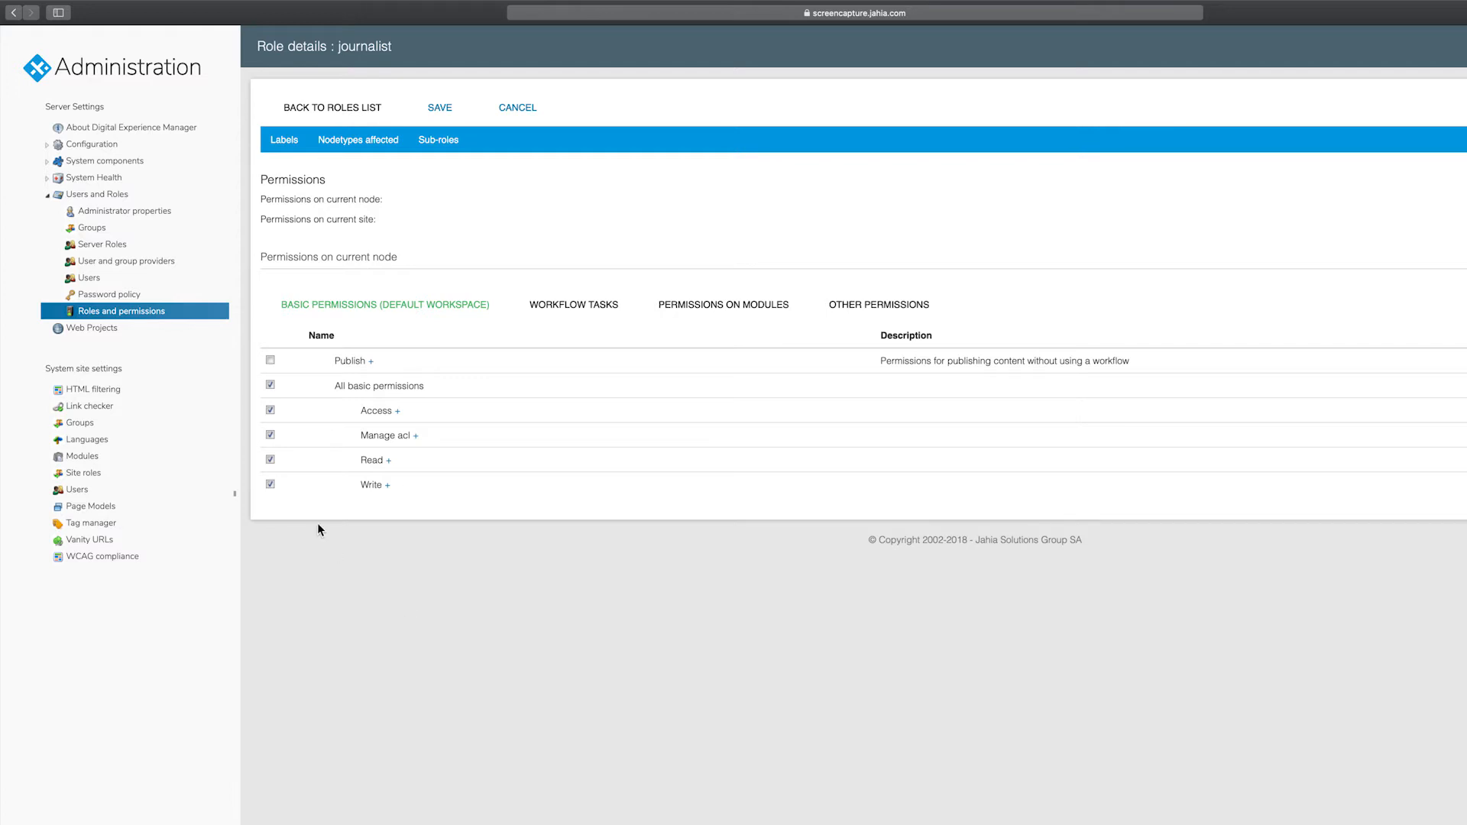
pyautogui.click(270, 435)
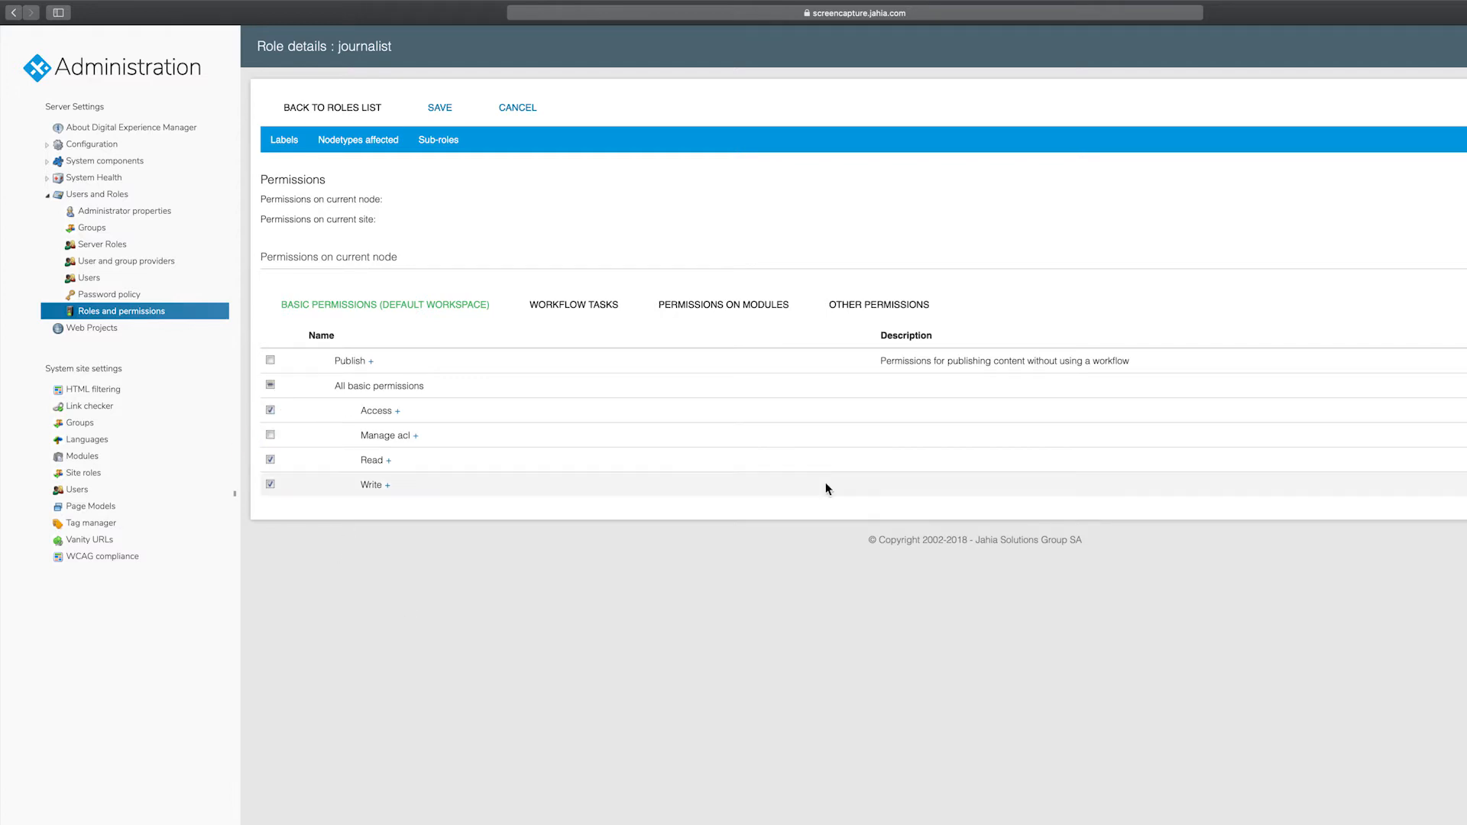
pyautogui.click(581, 307)
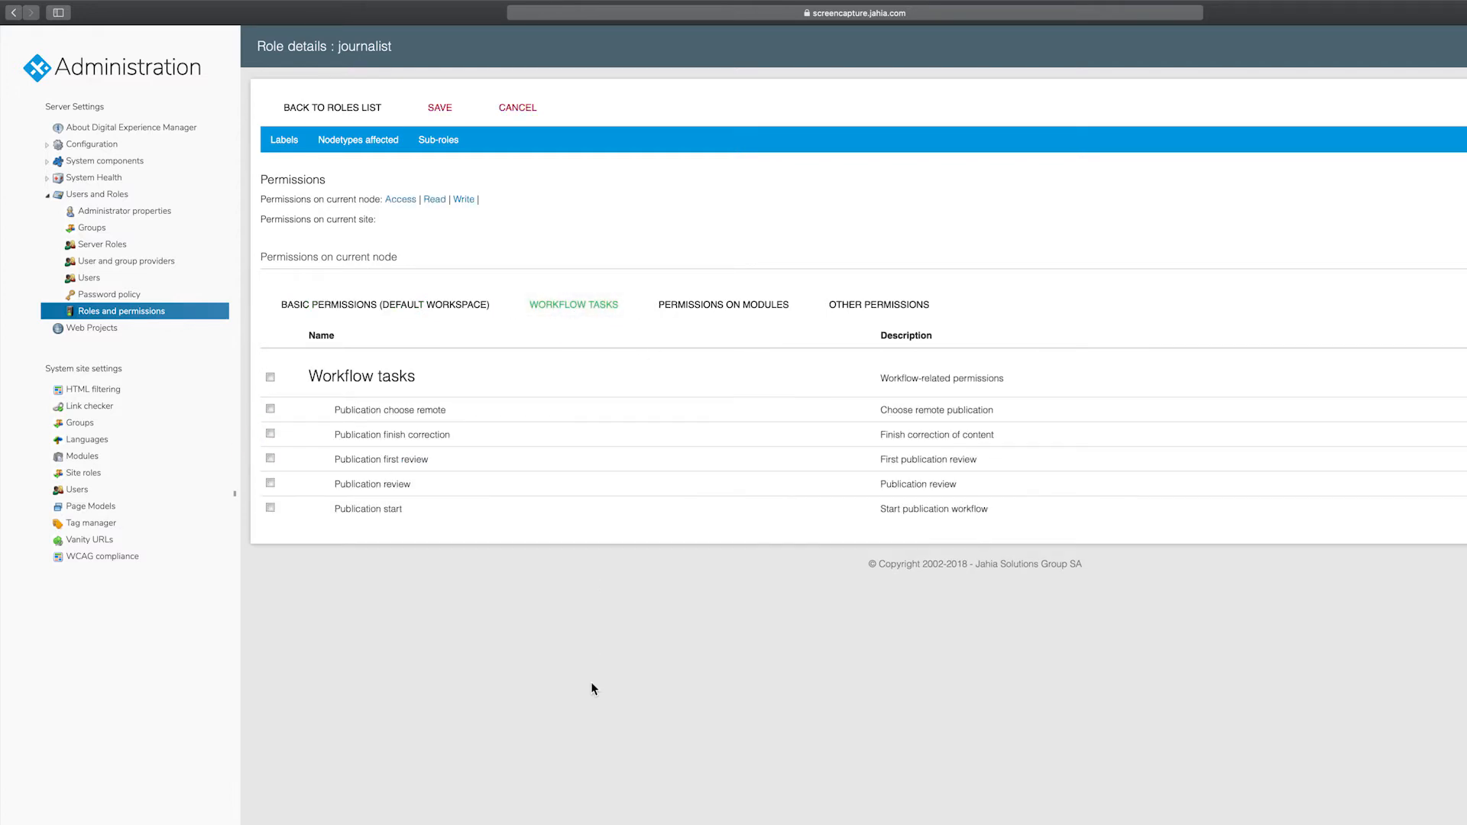
pyautogui.click(270, 508)
pyautogui.click(269, 434)
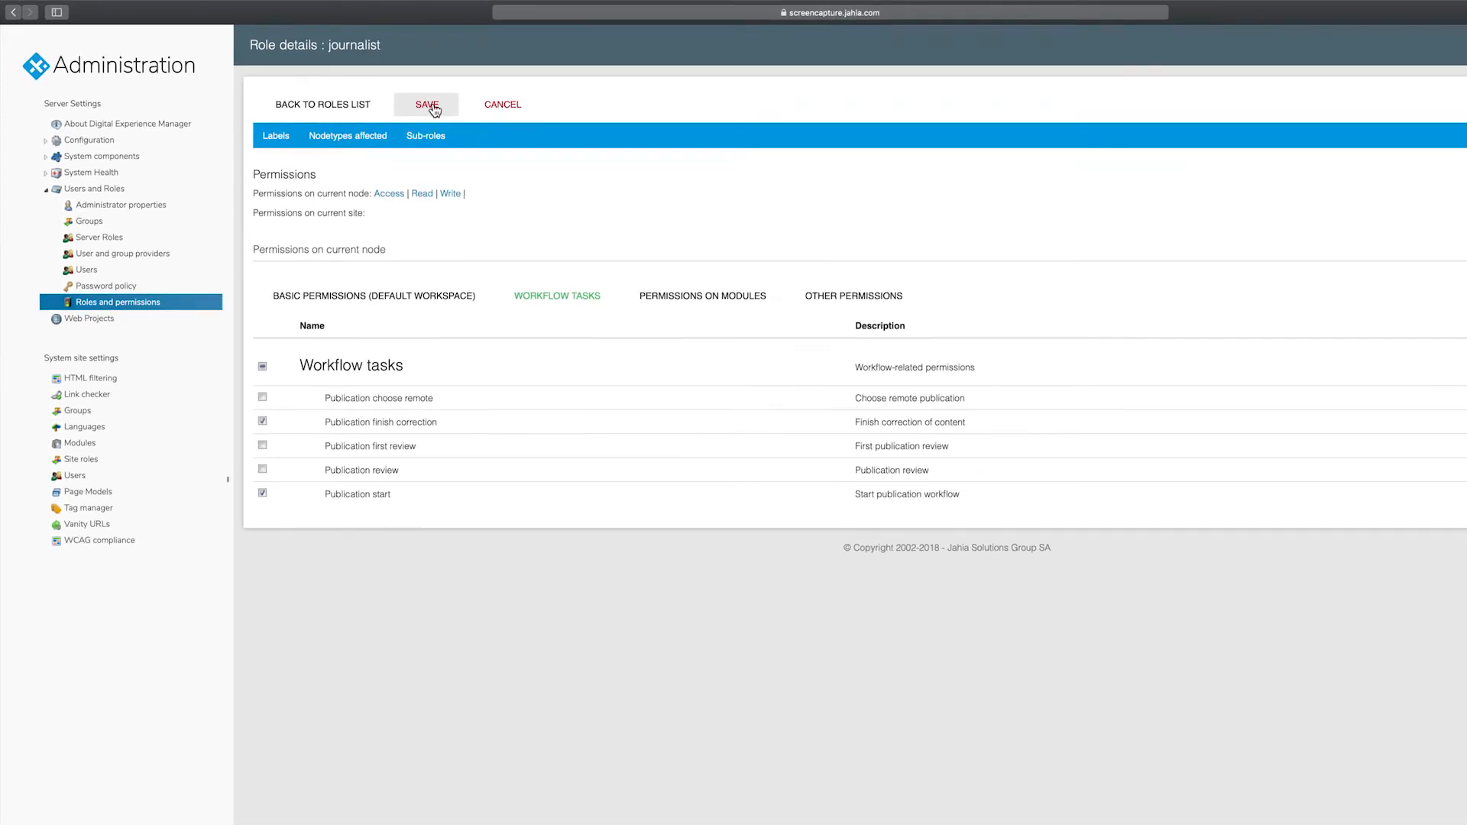
# - Save the journalist role's permissions and switch to the Site Manager
pyautogui.click(433, 110)
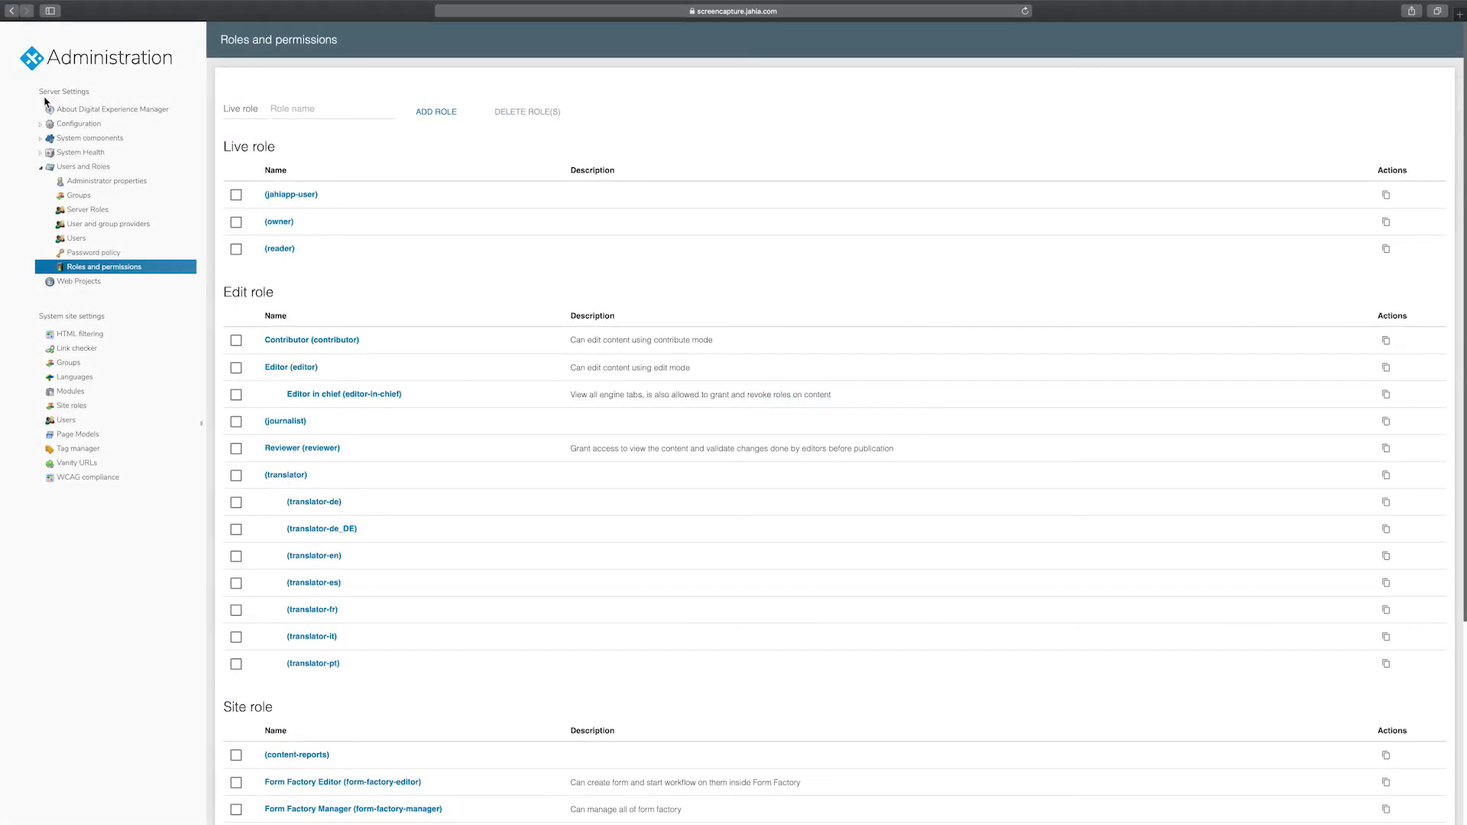
pyautogui.click(34, 61)
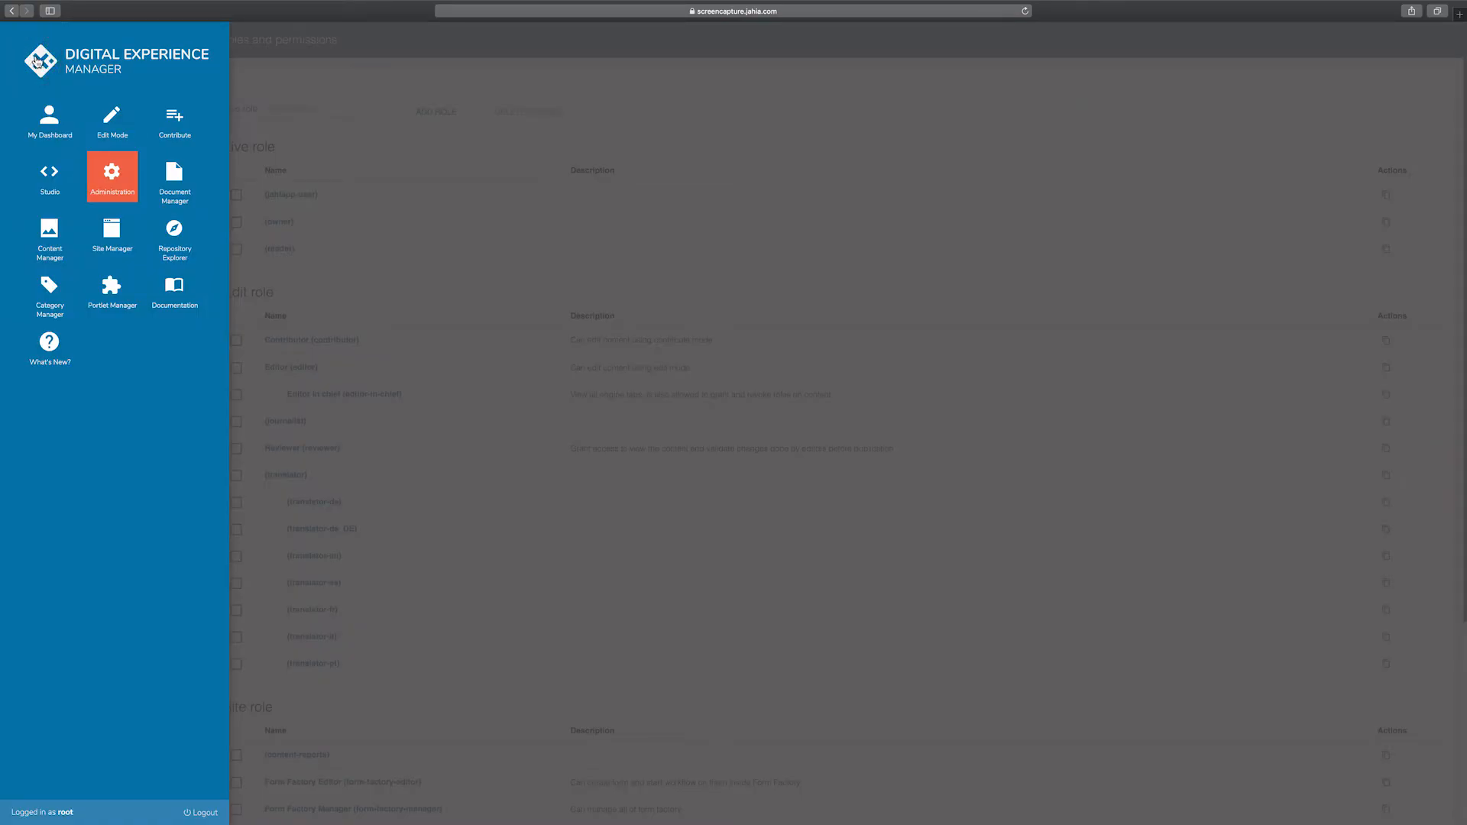
pyautogui.click(110, 233)
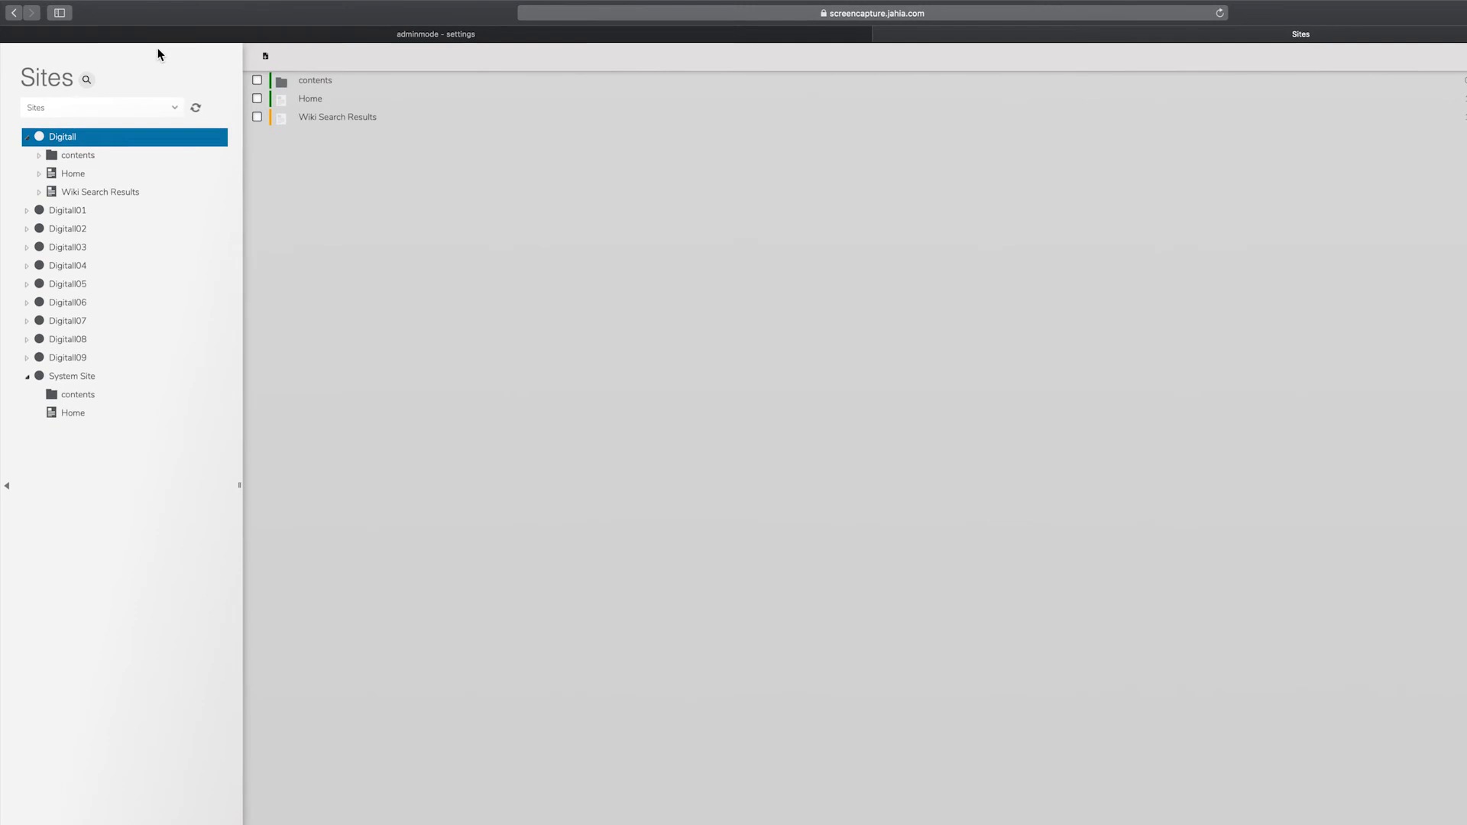
# - Add the new user to the journalist edit role on the Digitall site and save
pyautogui.rightClick(60, 141)
pyautogui.click(86, 145)
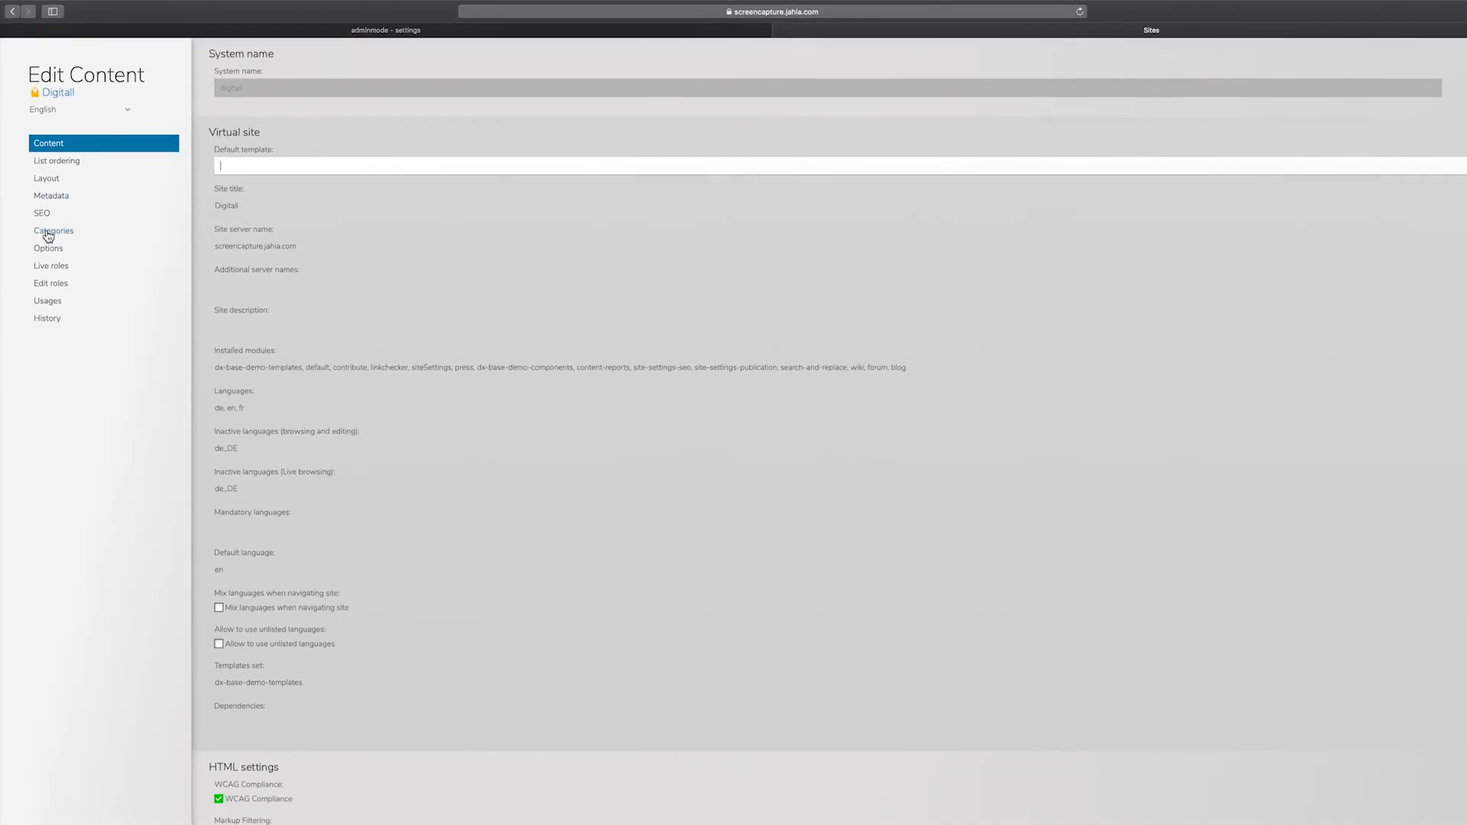
pyautogui.click(54, 276)
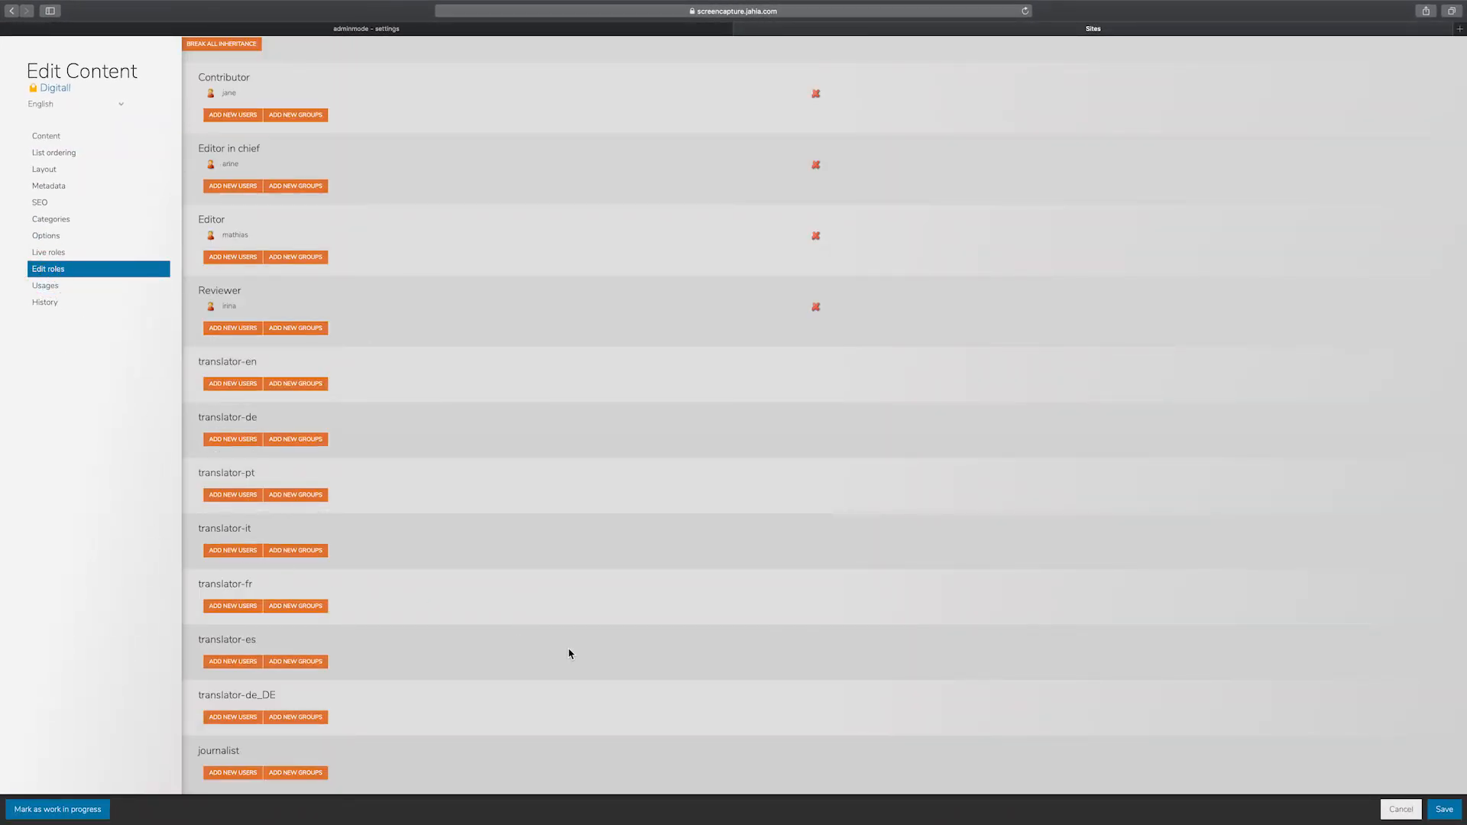
pyautogui.click(234, 774)
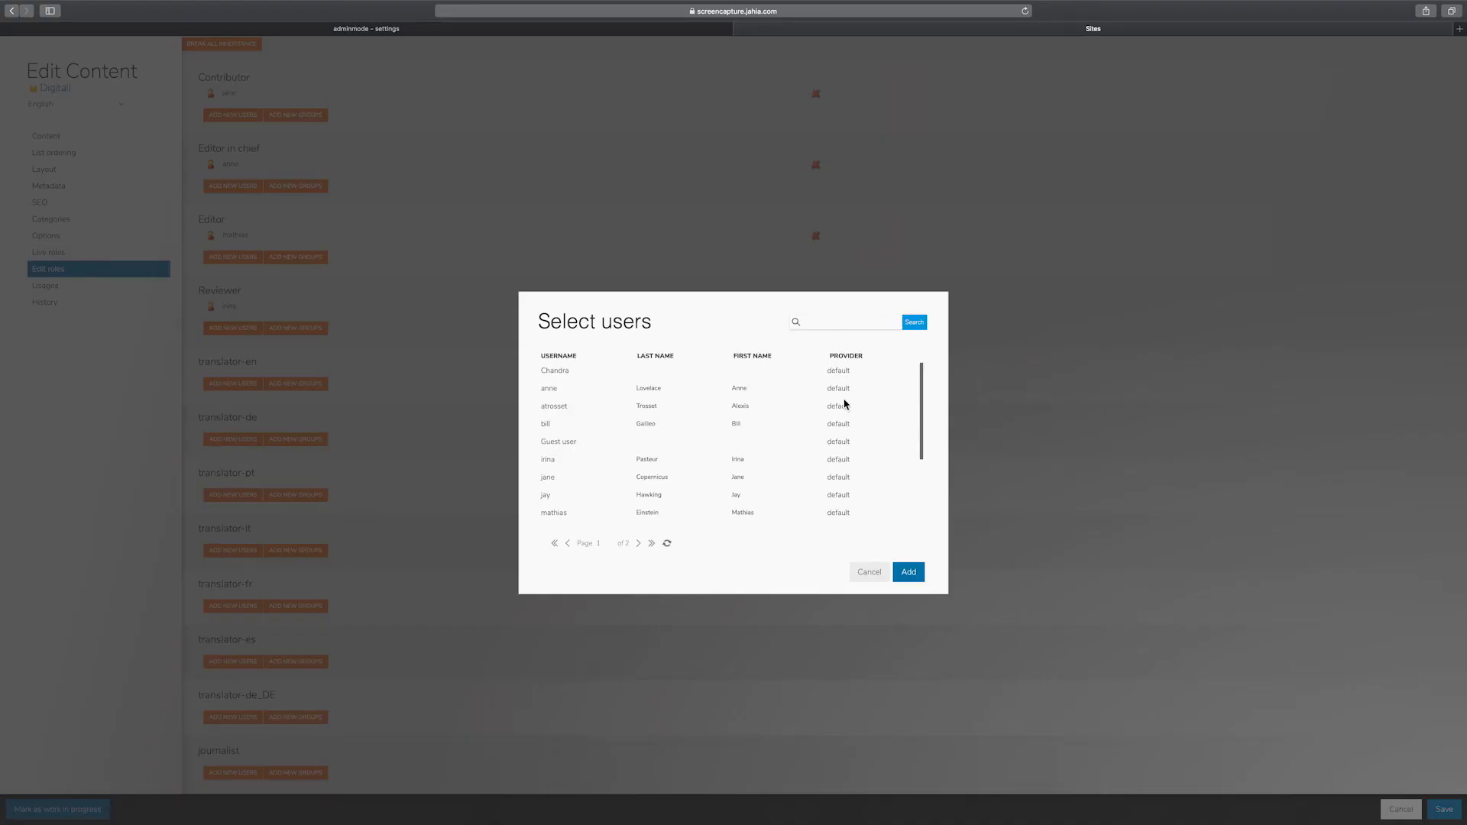
pyautogui.click(558, 372)
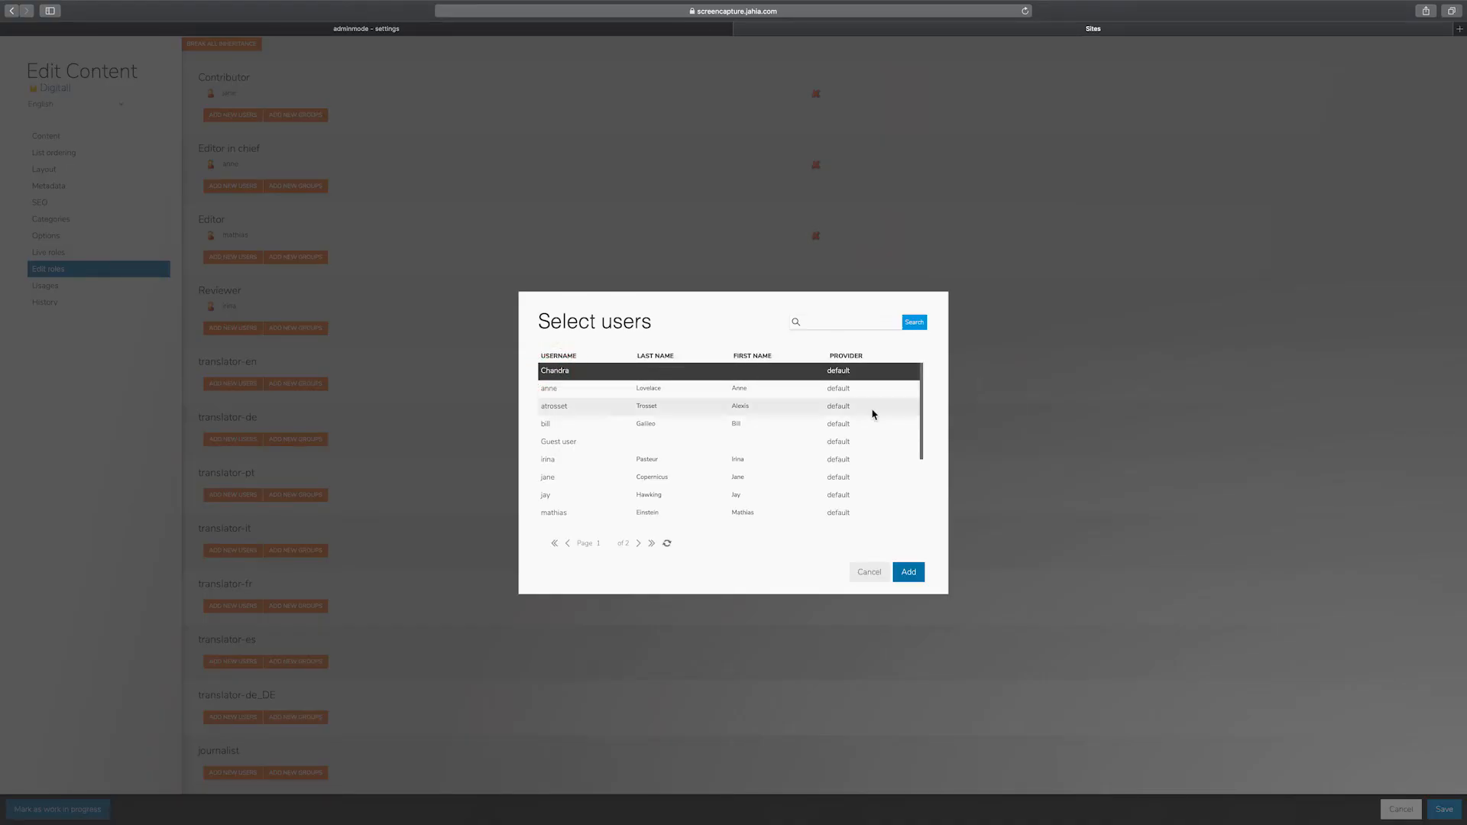
pyautogui.click(909, 572)
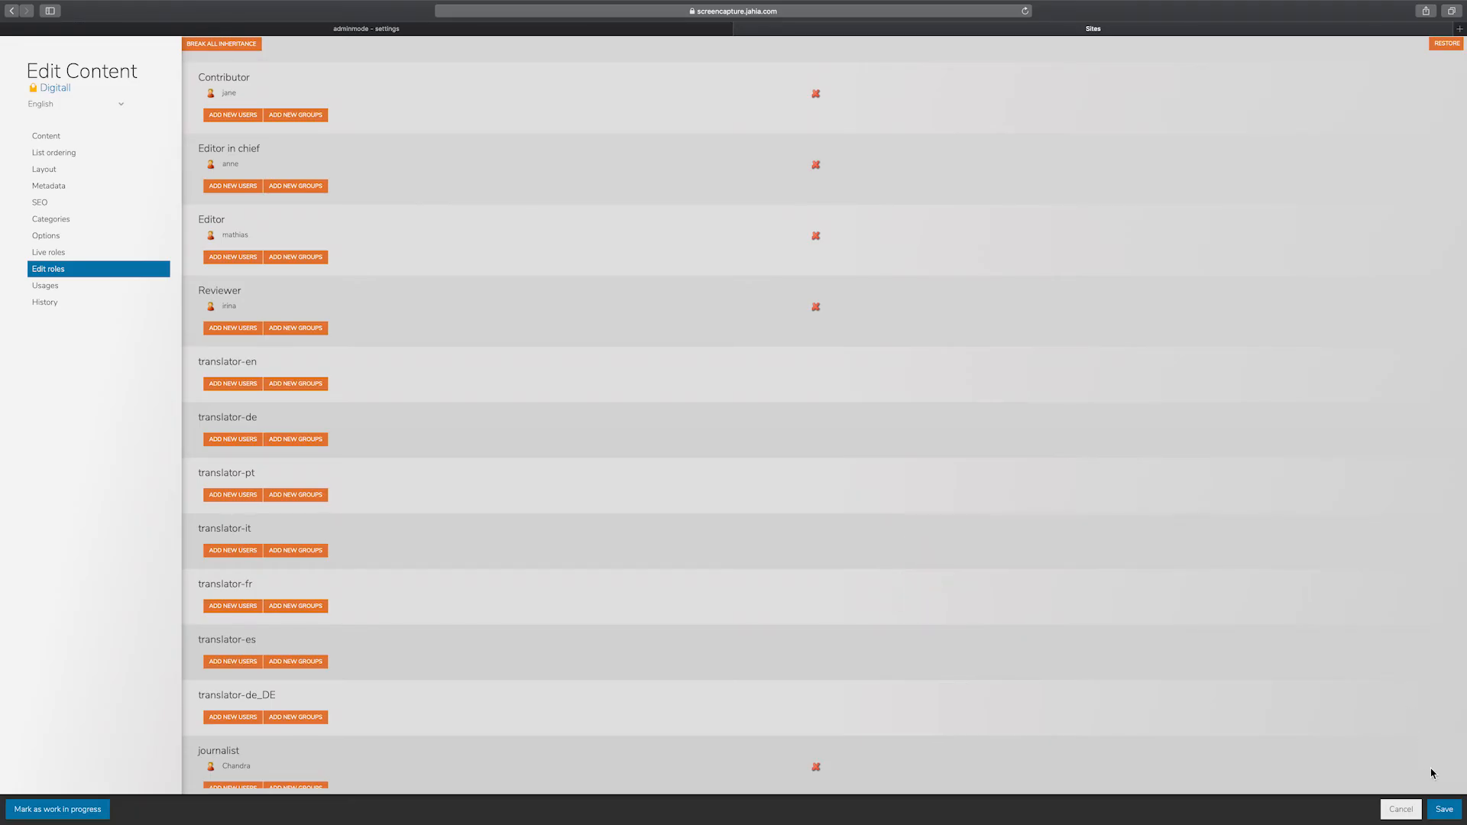
pyautogui.click(1444, 810)
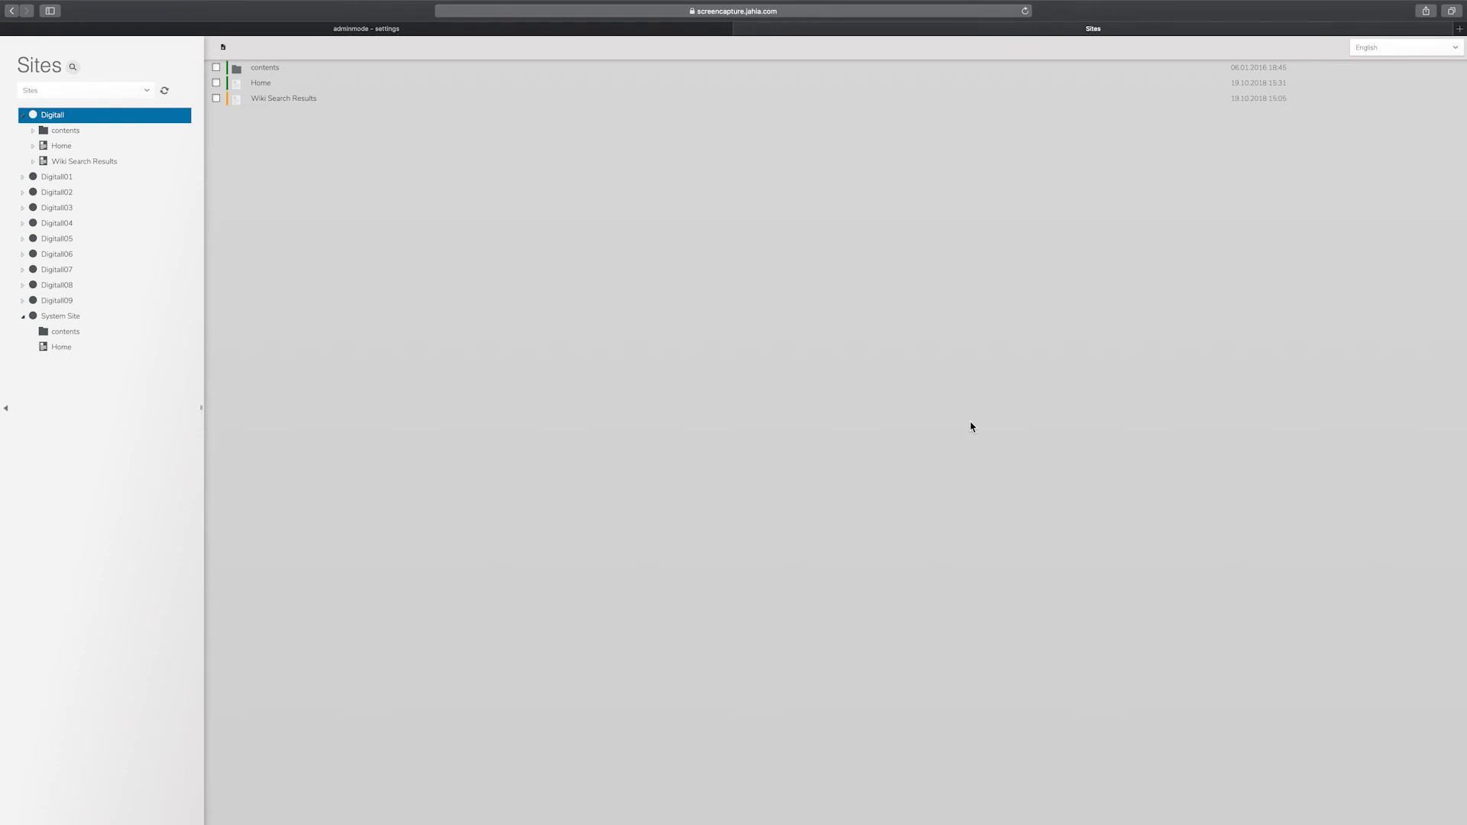
# - Break all role inheritance on the Our Companies page under Digitall Home
pyautogui.click(36, 146)
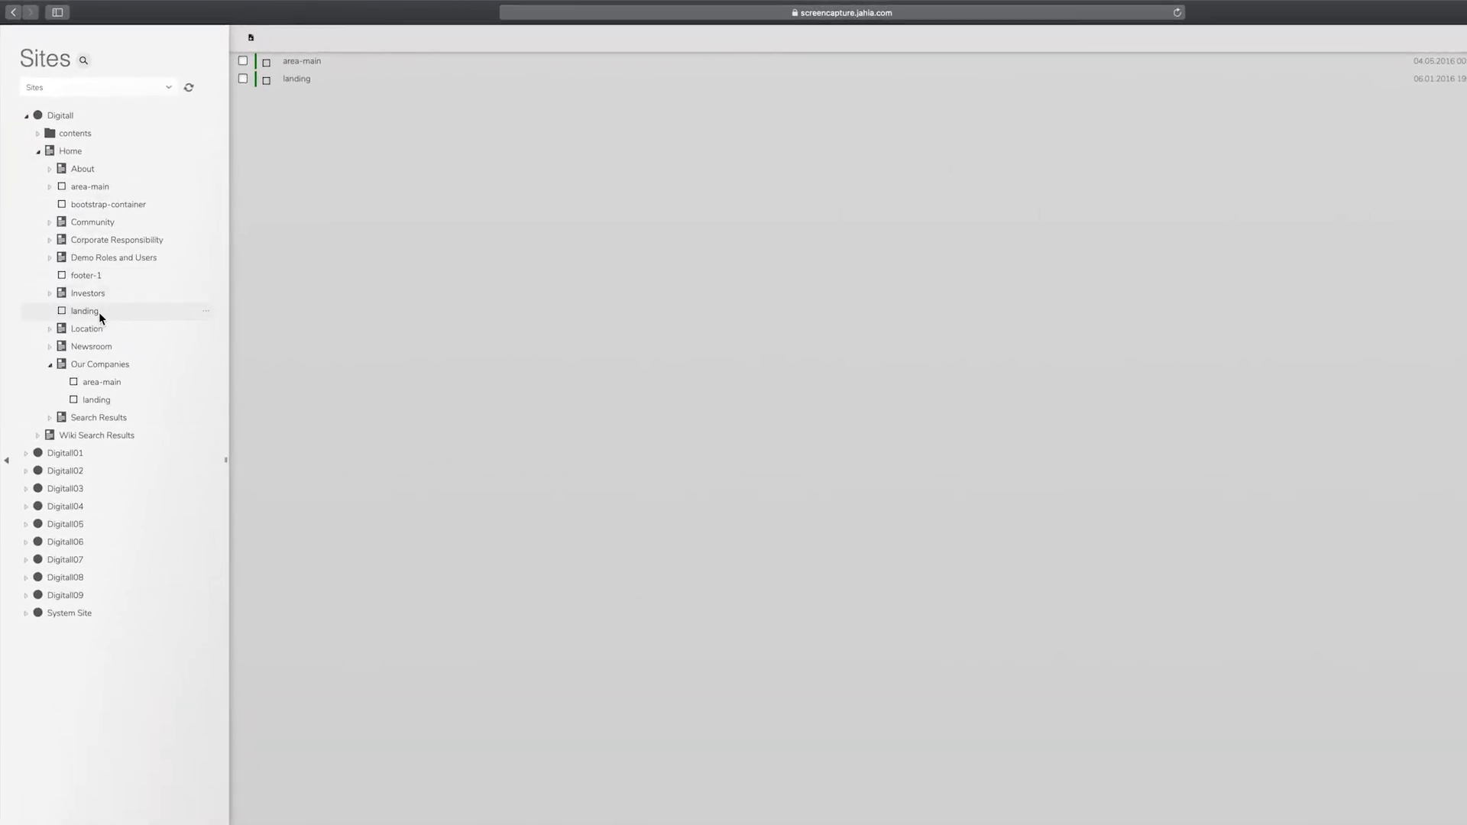
pyautogui.click(207, 368)
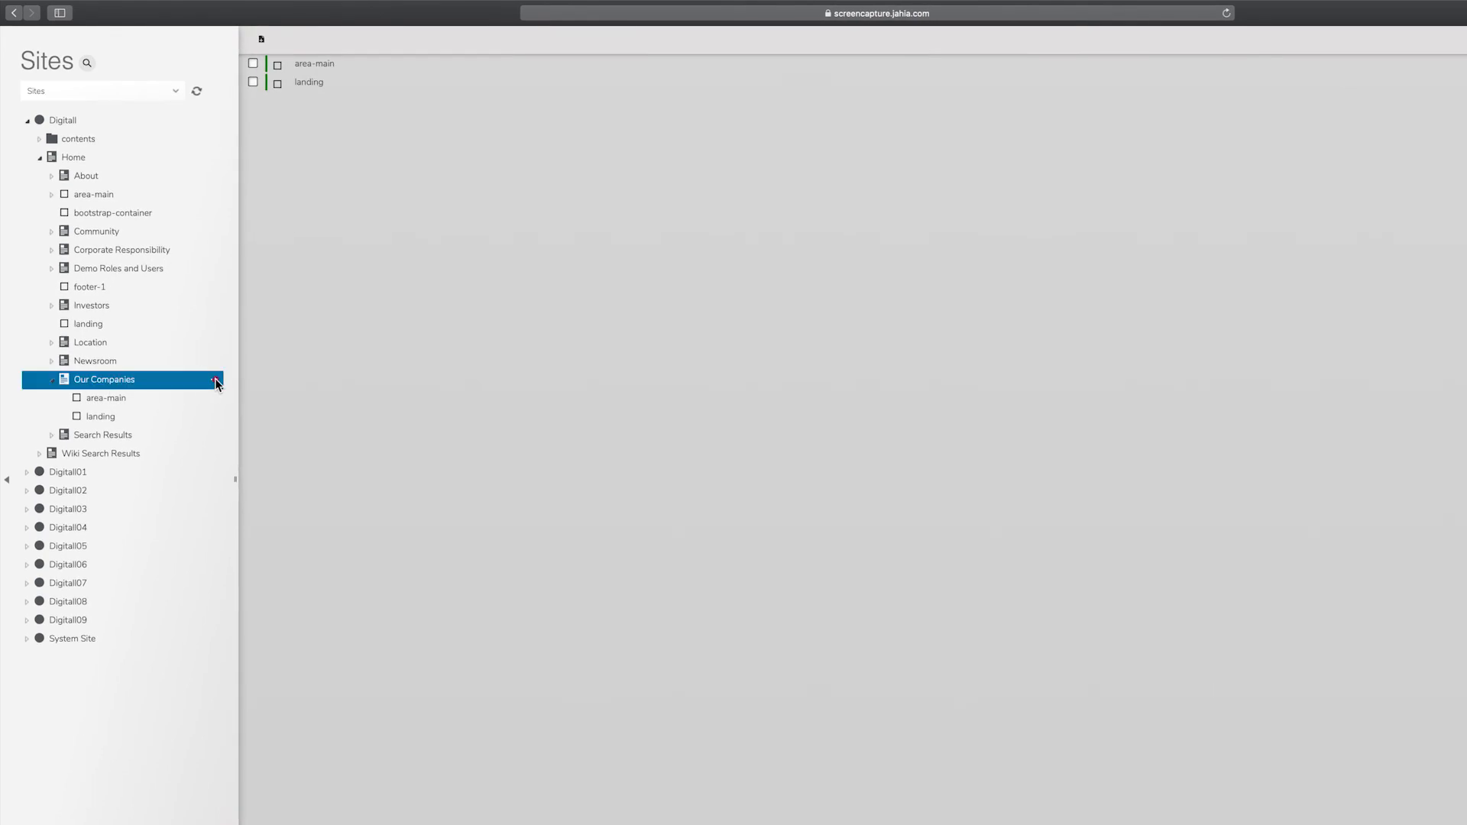
pyautogui.click(215, 381)
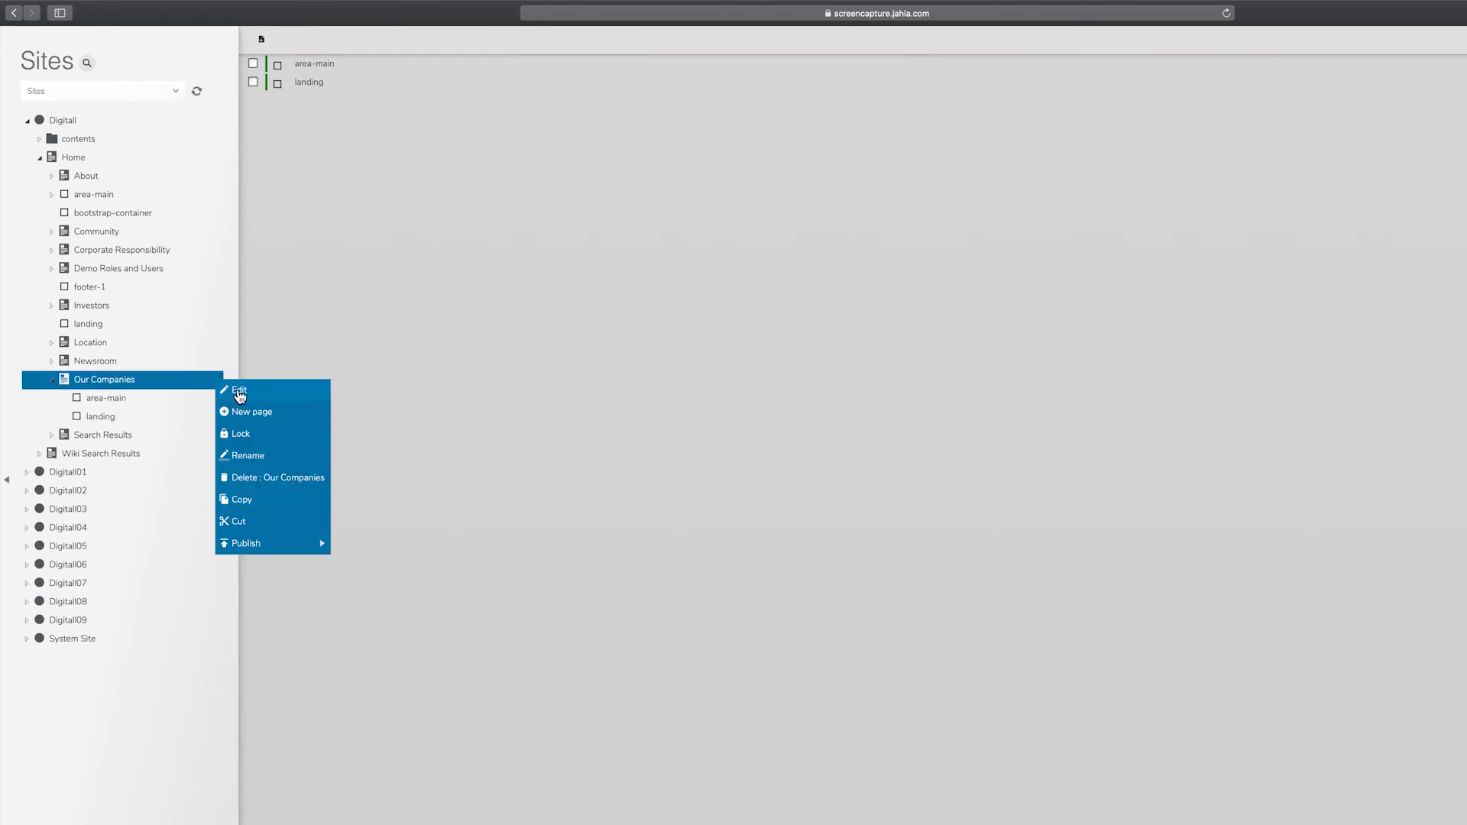
pyautogui.click(237, 390)
pyautogui.click(62, 266)
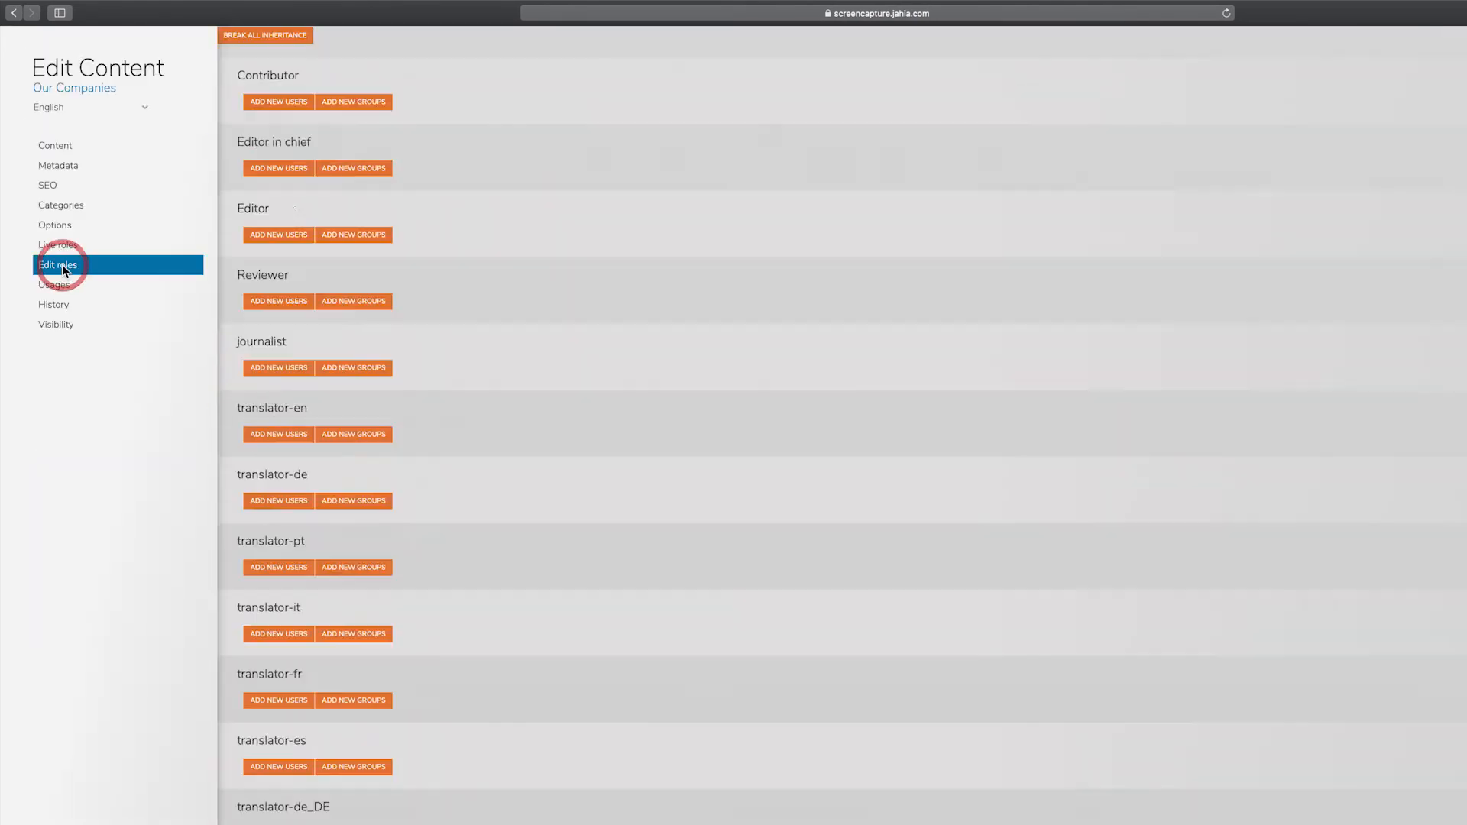
pyautogui.click(259, 35)
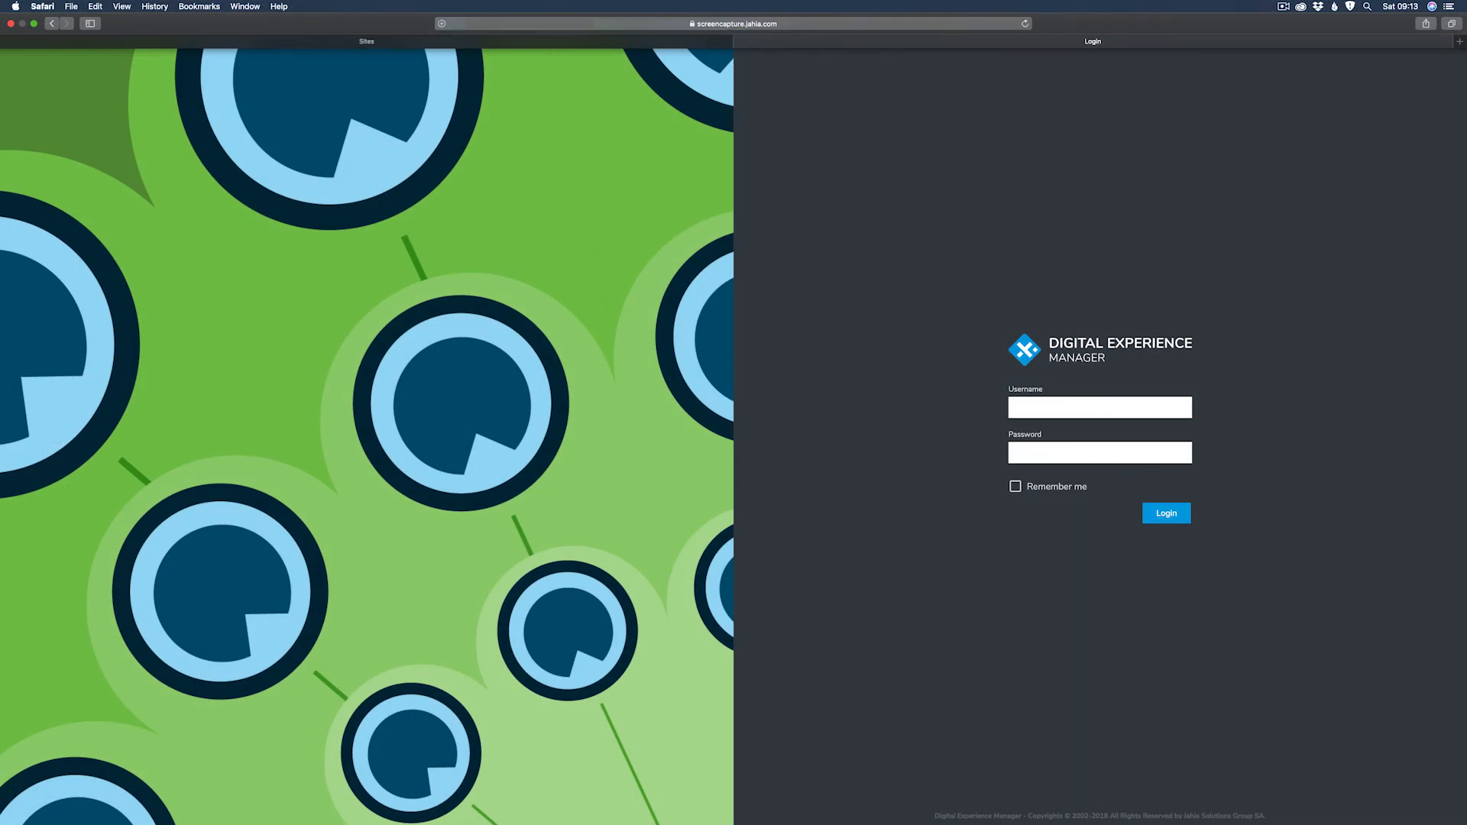
# - Log in with the journalist user's username and password, declining Safari's offer to save the password
pyautogui.click(1066, 400)
pyautogui.write('Chandra')
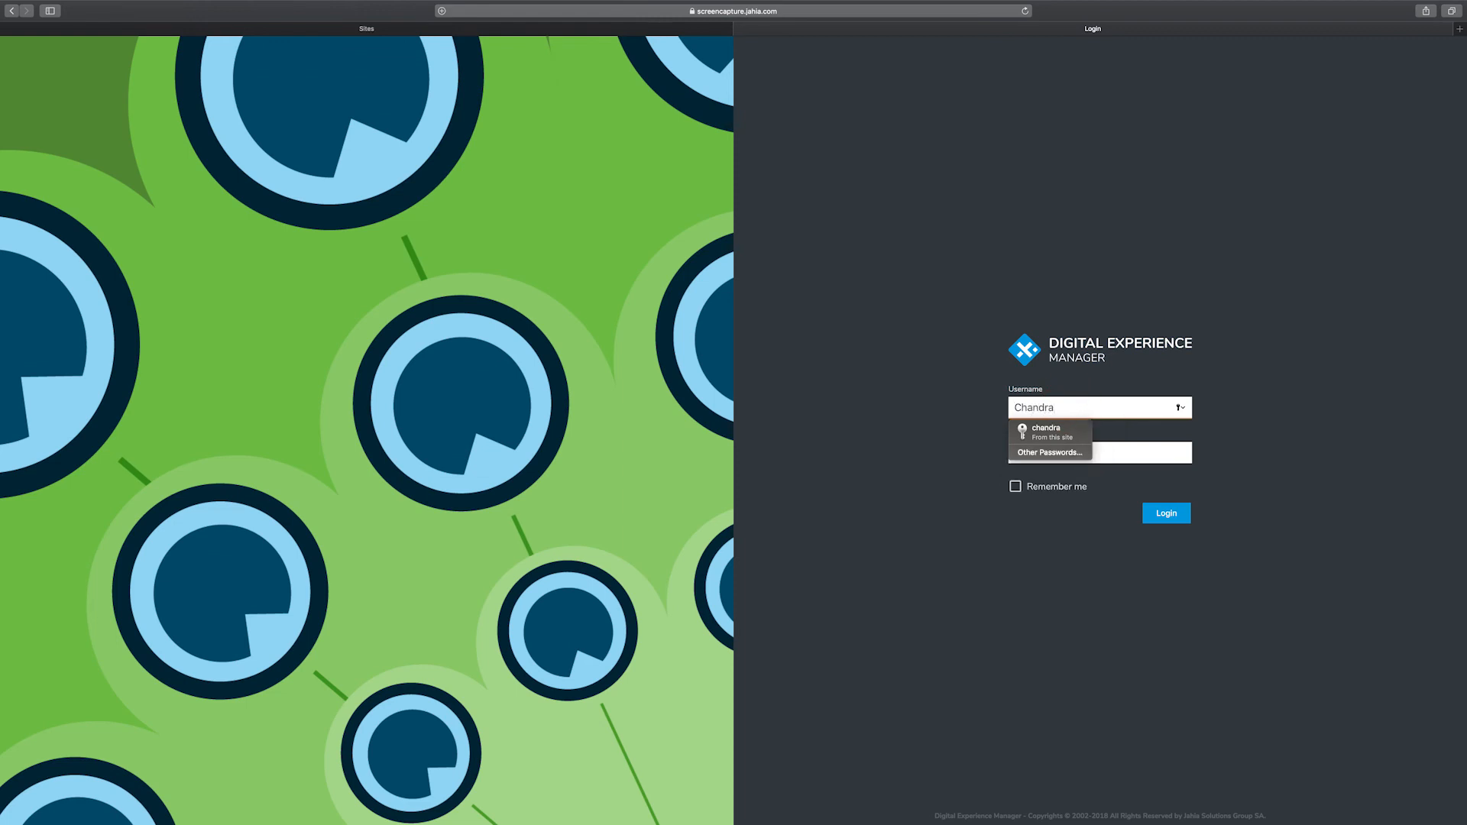
pyautogui.press('Tab')
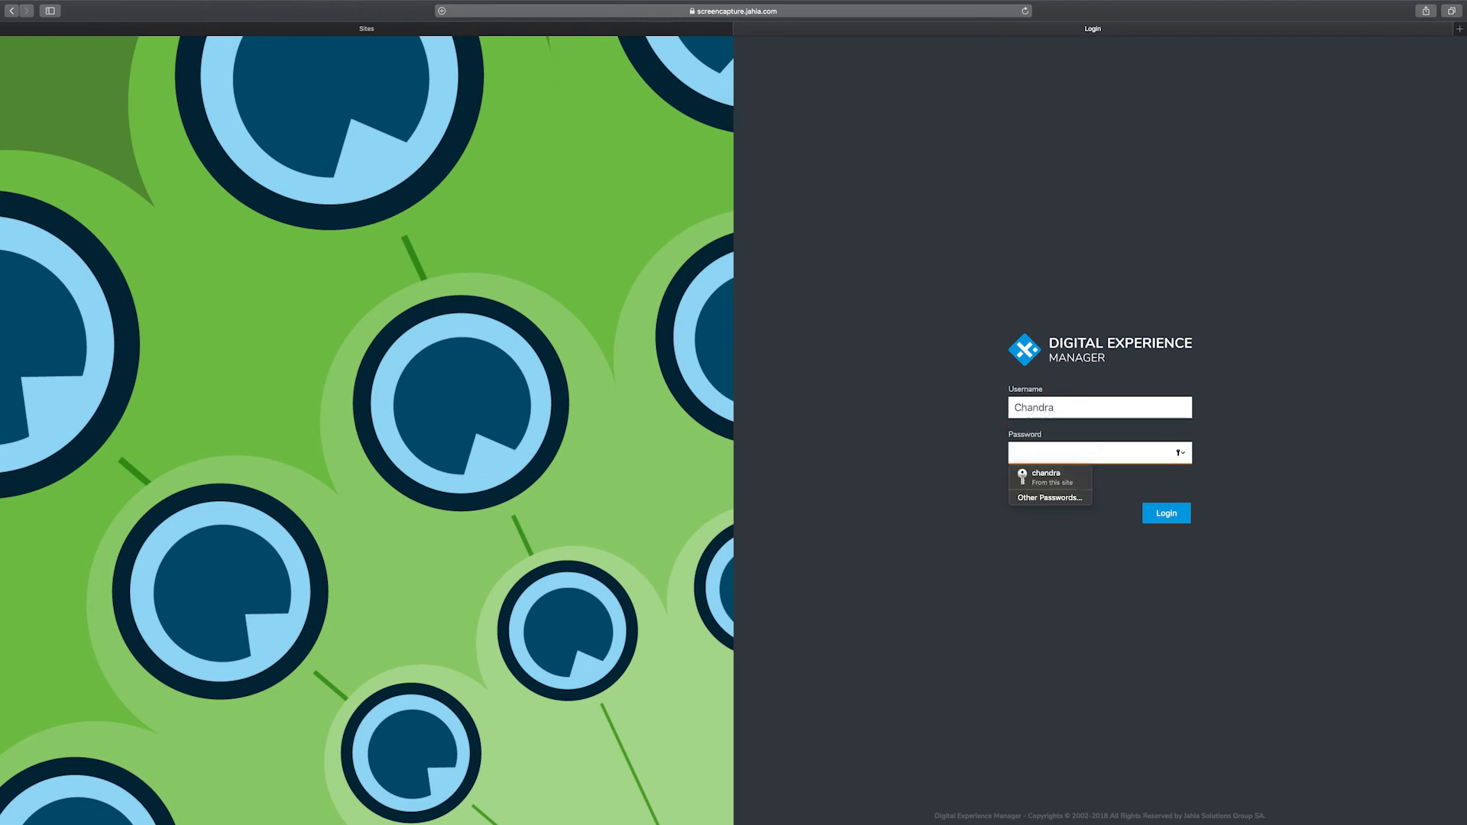
pyautogui.write('cha')
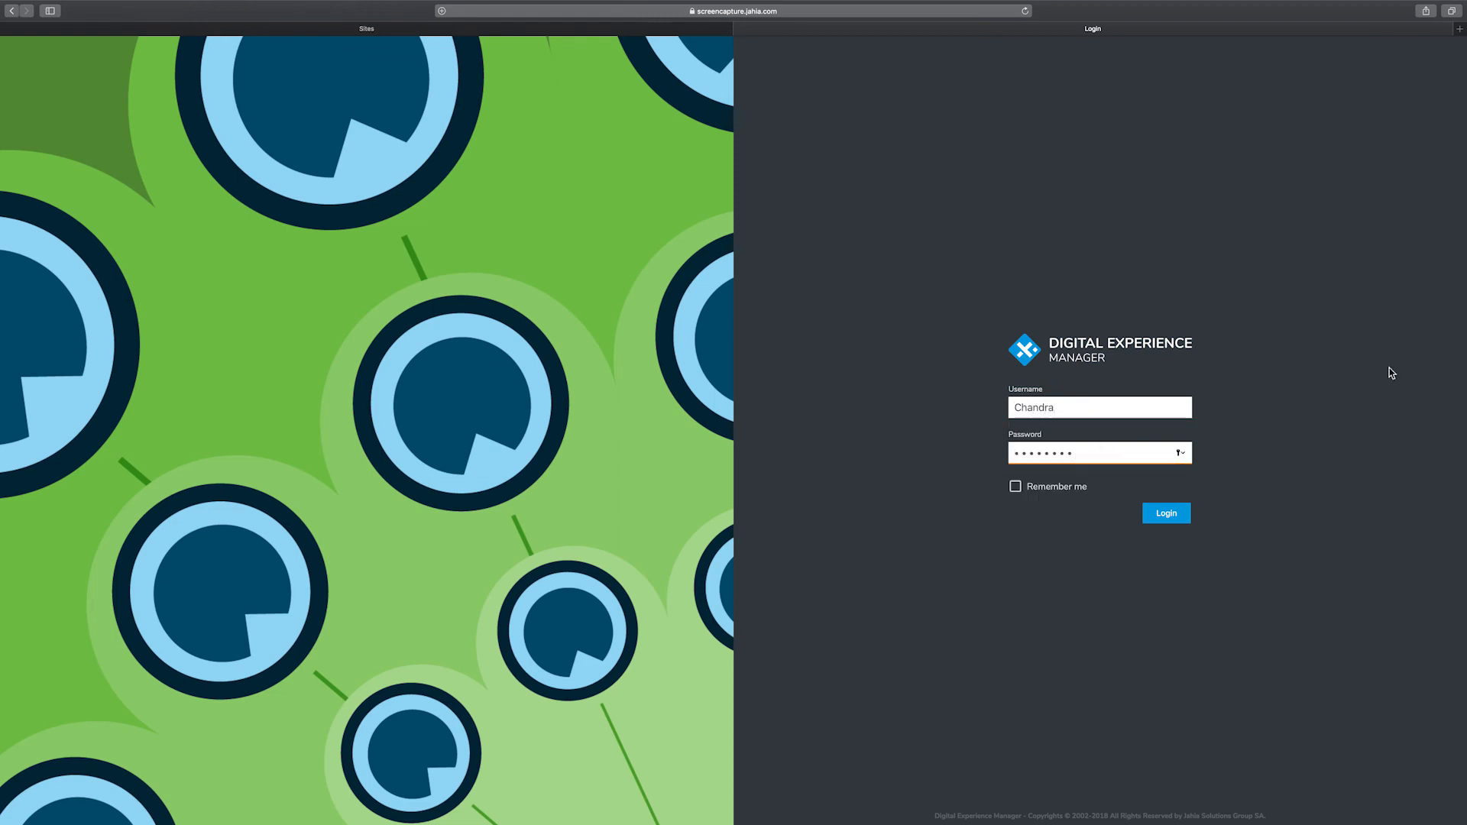
pyautogui.click(1167, 513)
pyautogui.click(740, 100)
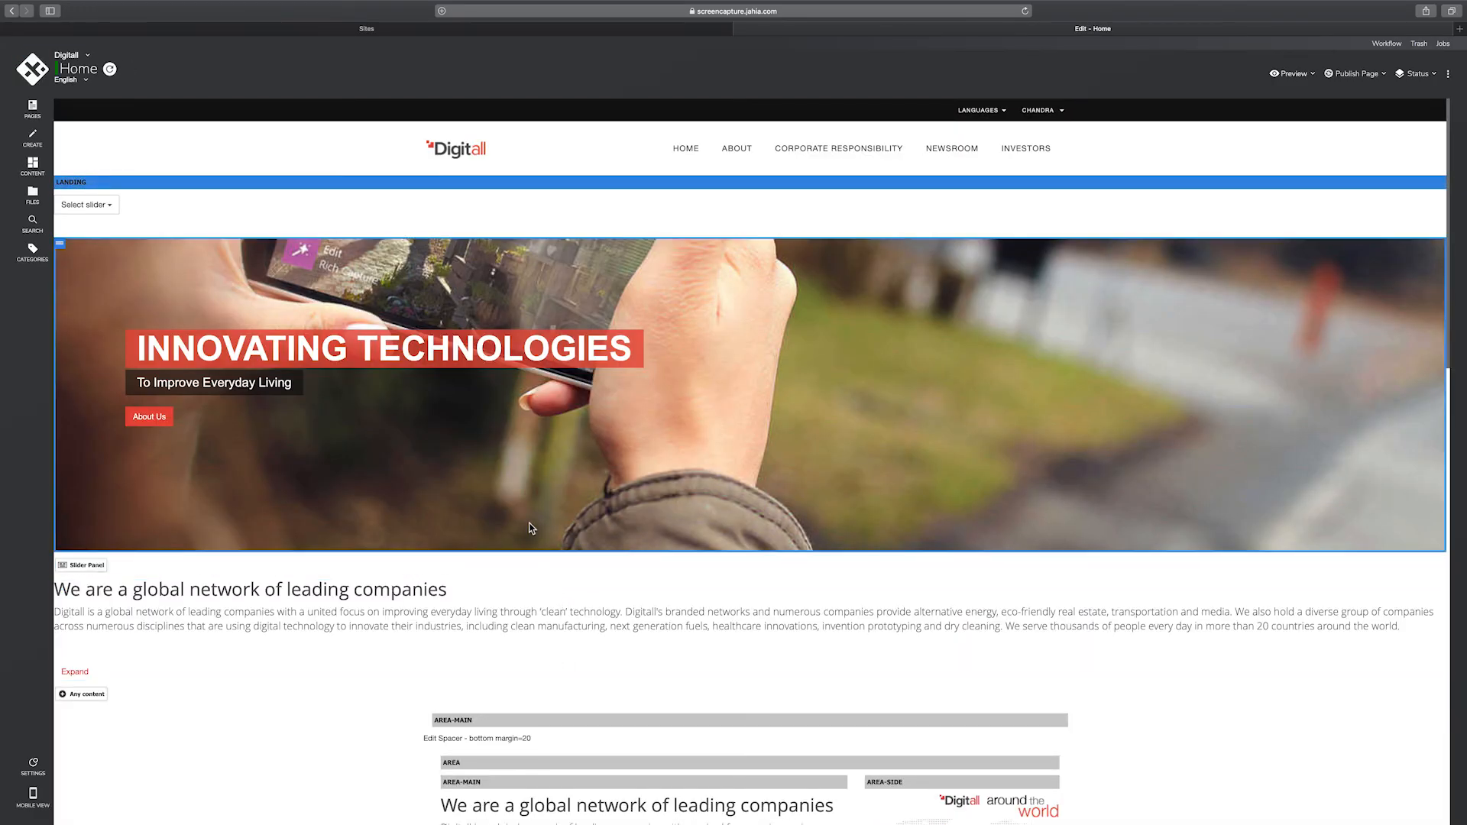
pyautogui.click(32, 111)
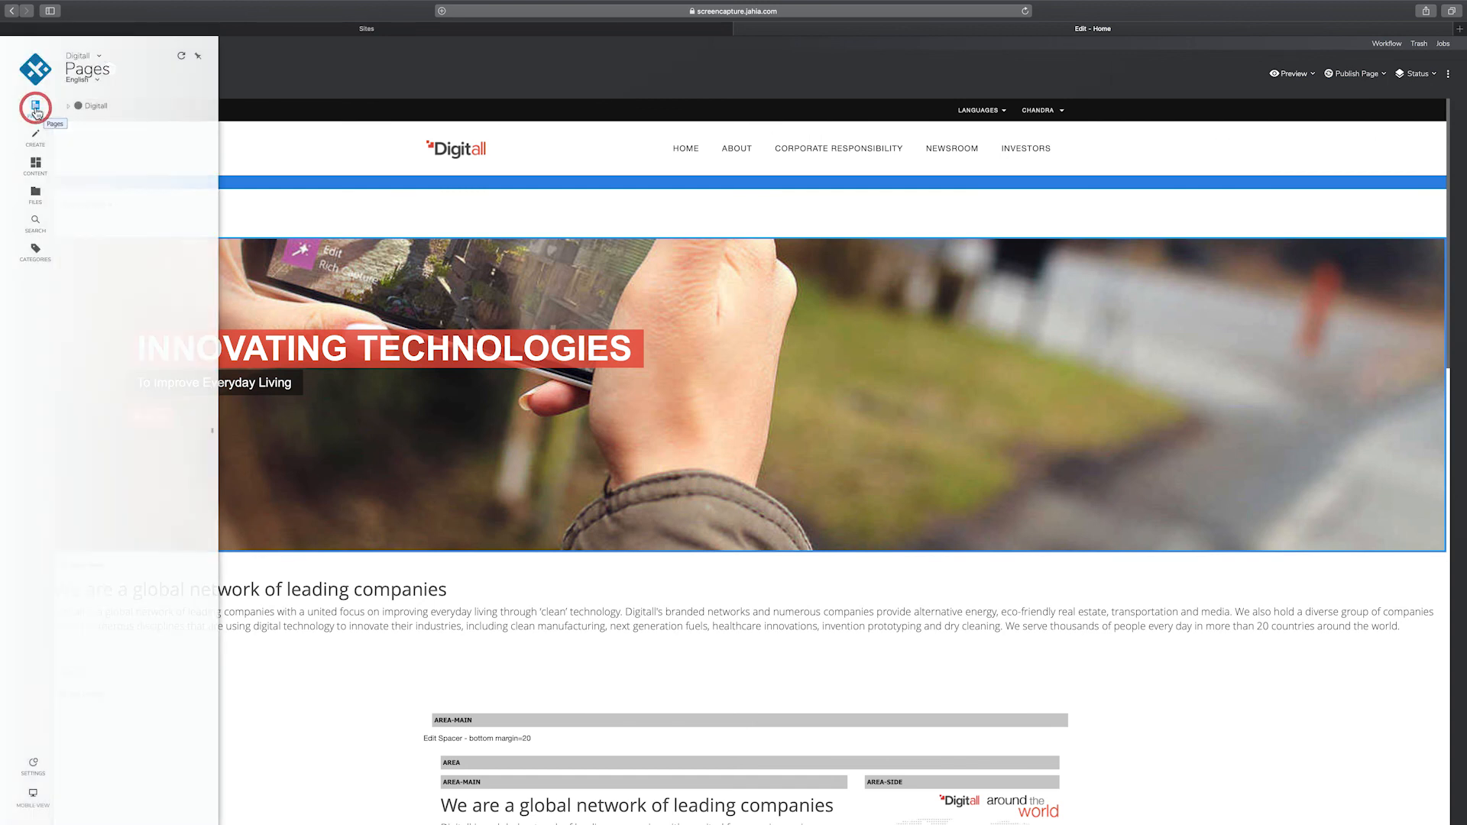
pyautogui.click(68, 107)
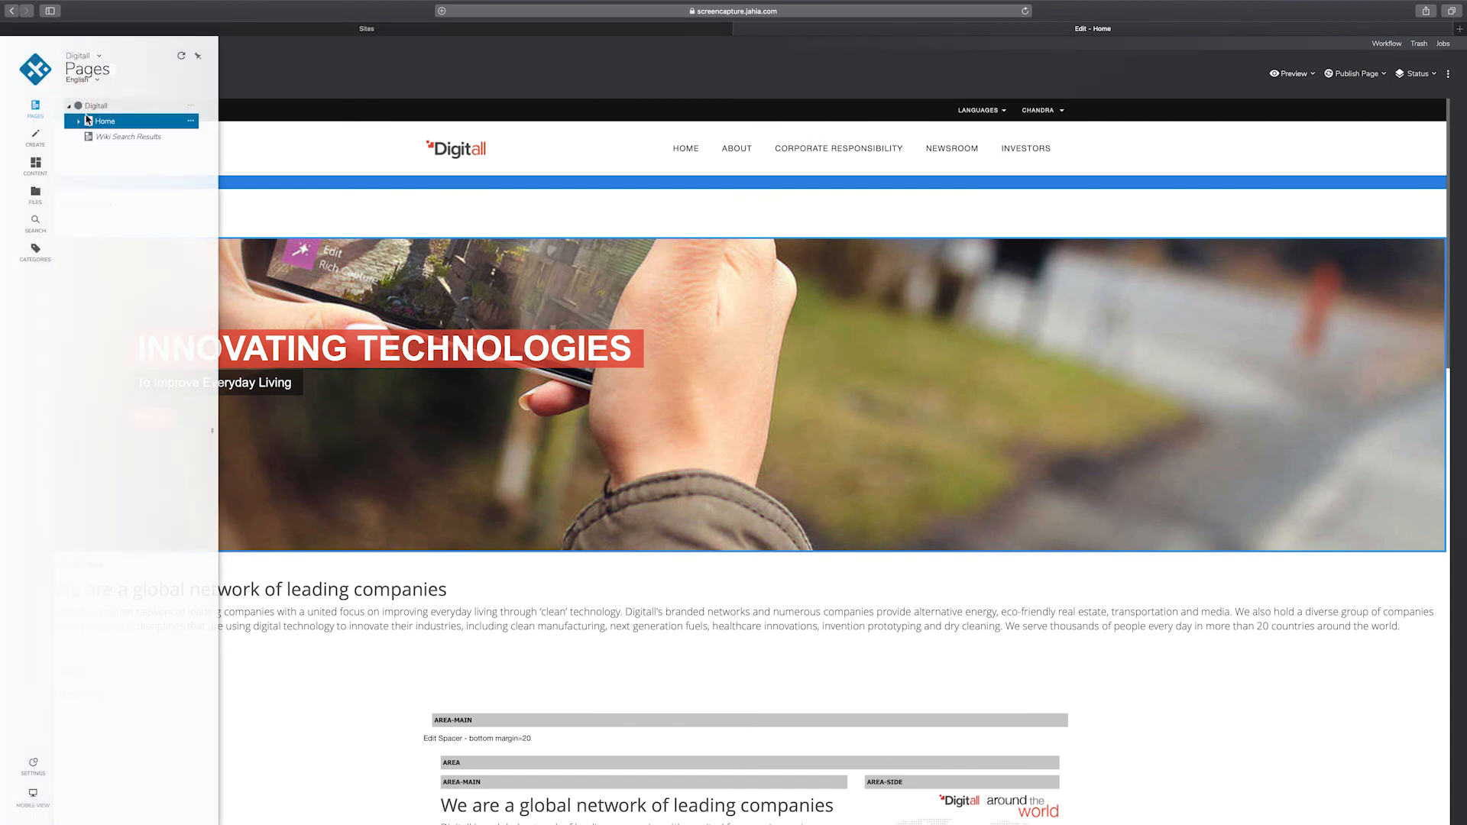
pyautogui.click(80, 122)
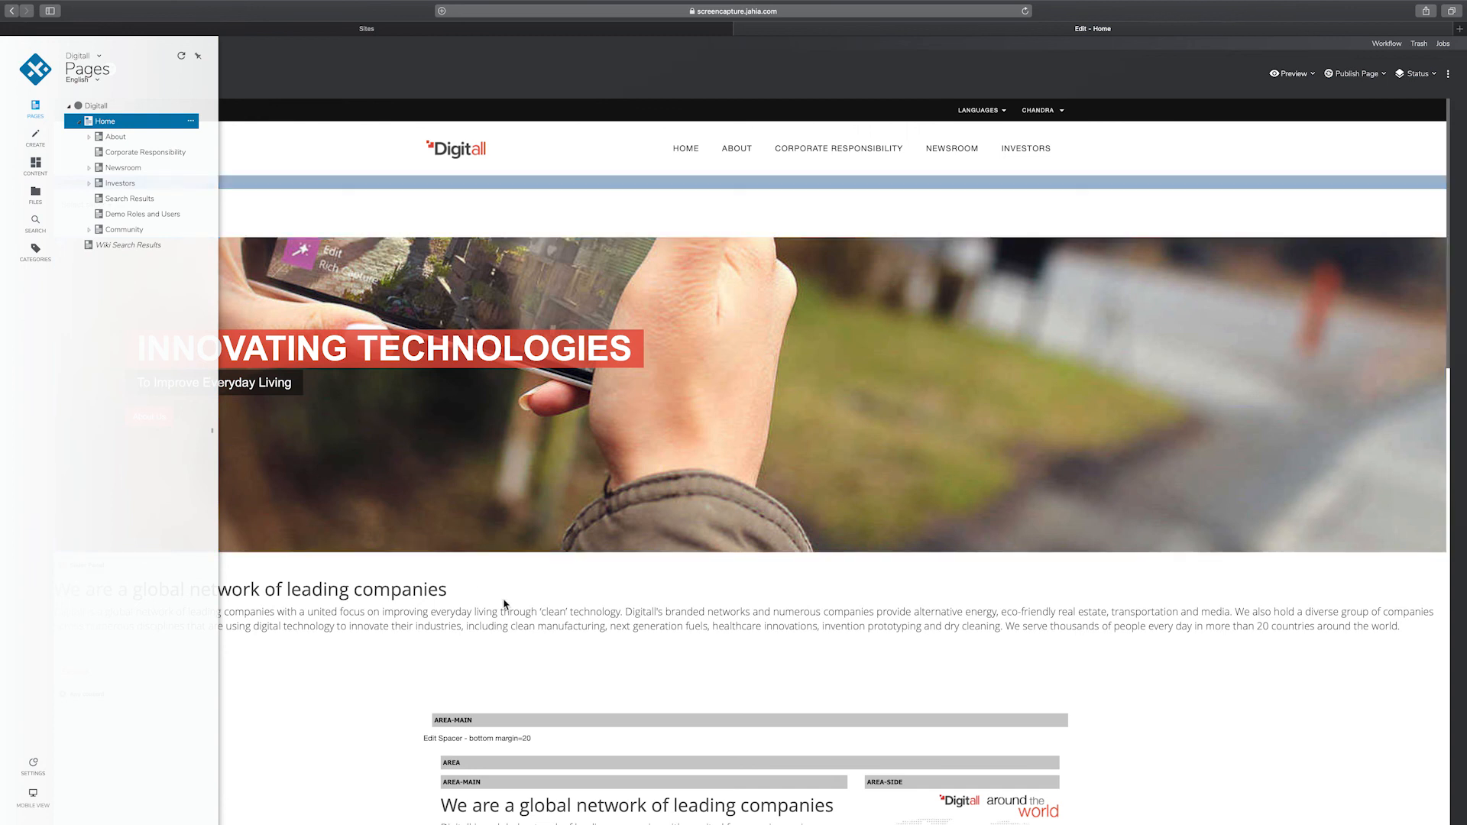
pyautogui.click(566, 635)
pyautogui.scroll(-15, 580, 631)
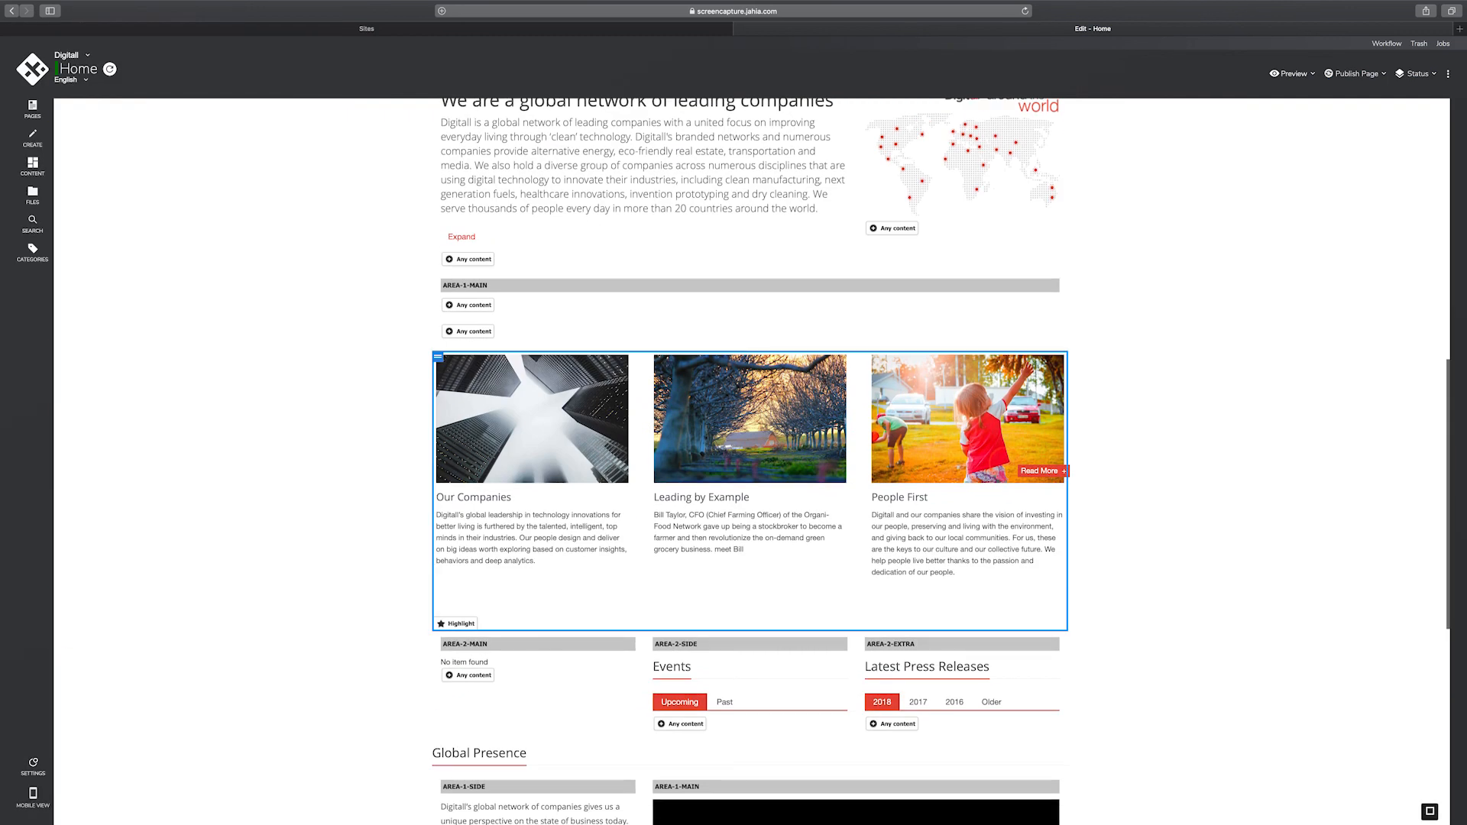
pyautogui.scroll(15, 539, 554)
pyautogui.click(538, 554)
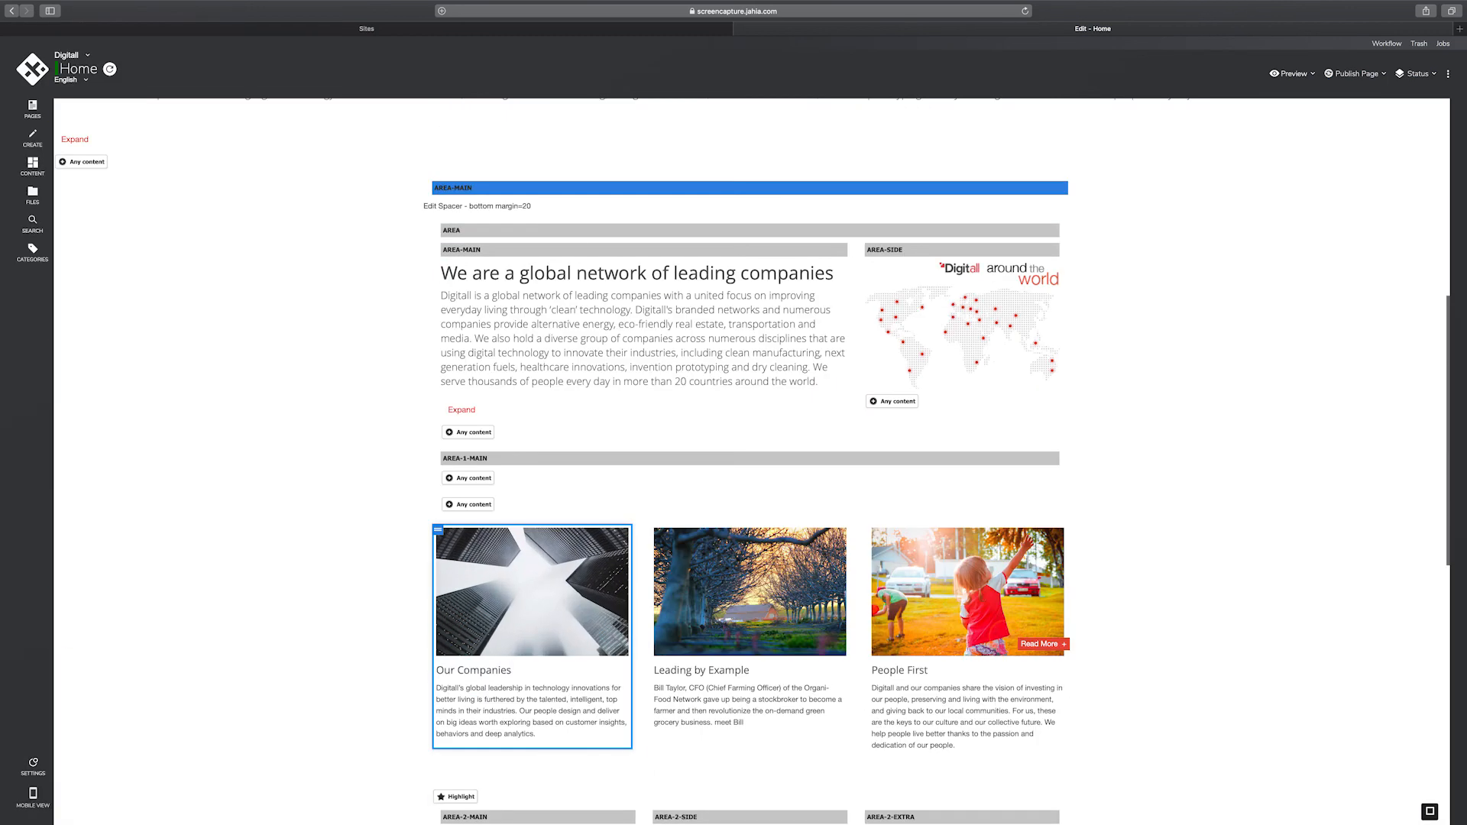
pyautogui.scroll(10, 749, 458)
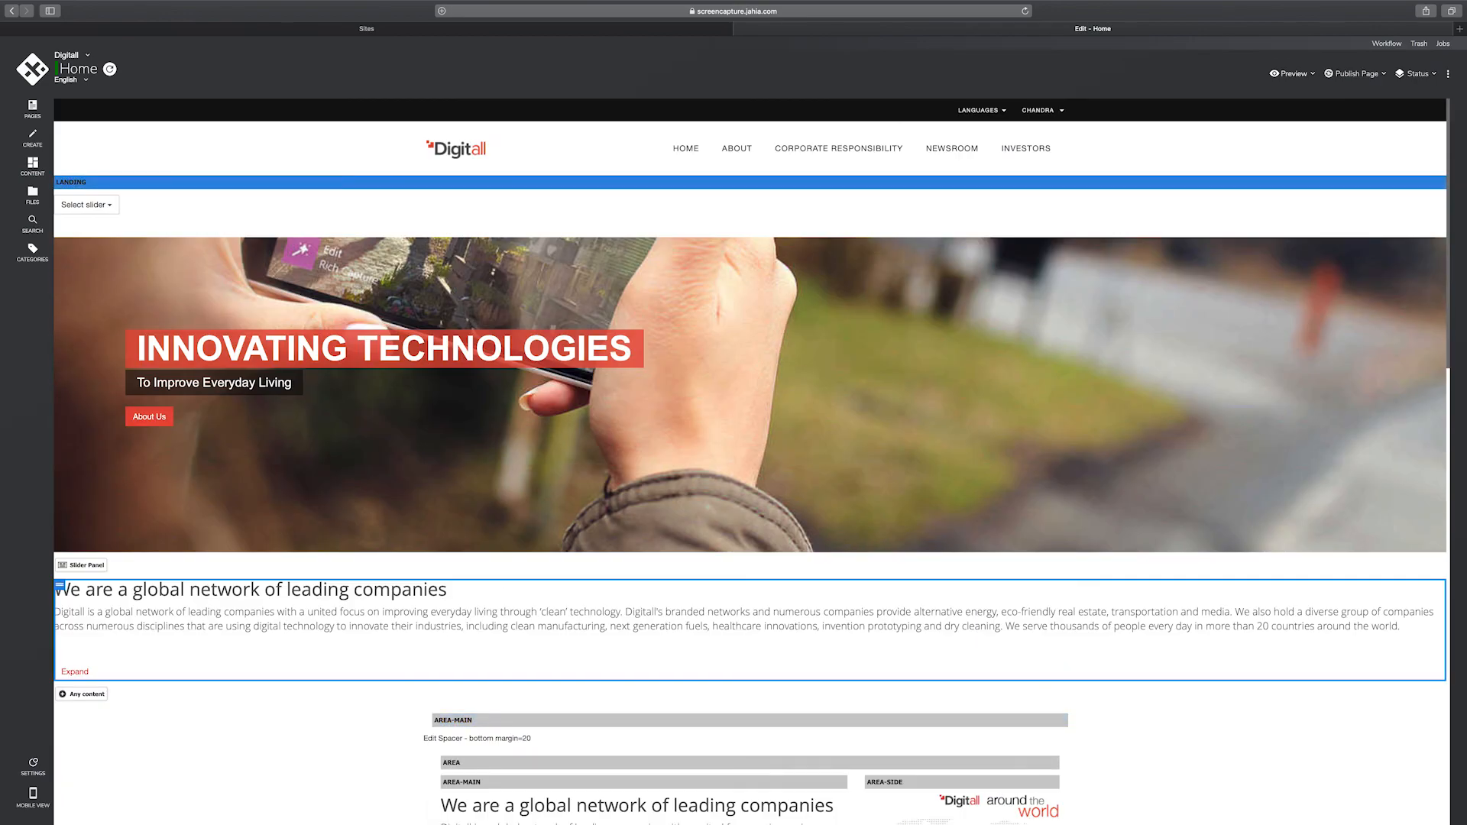